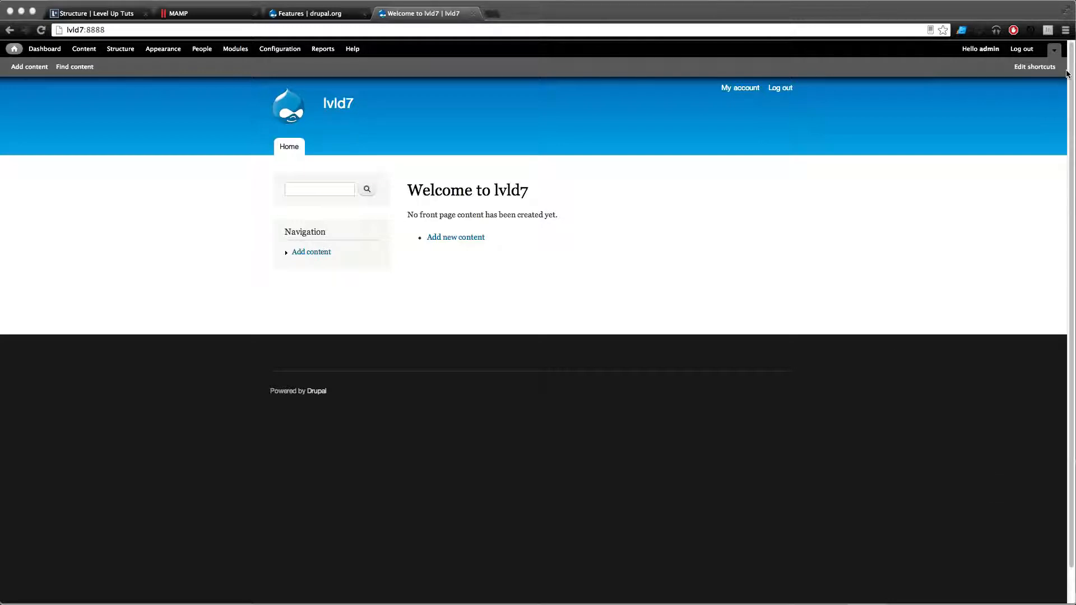
Step: Switch to the Level Up Tuts site and show the Features group in its module list
click(67, 16)
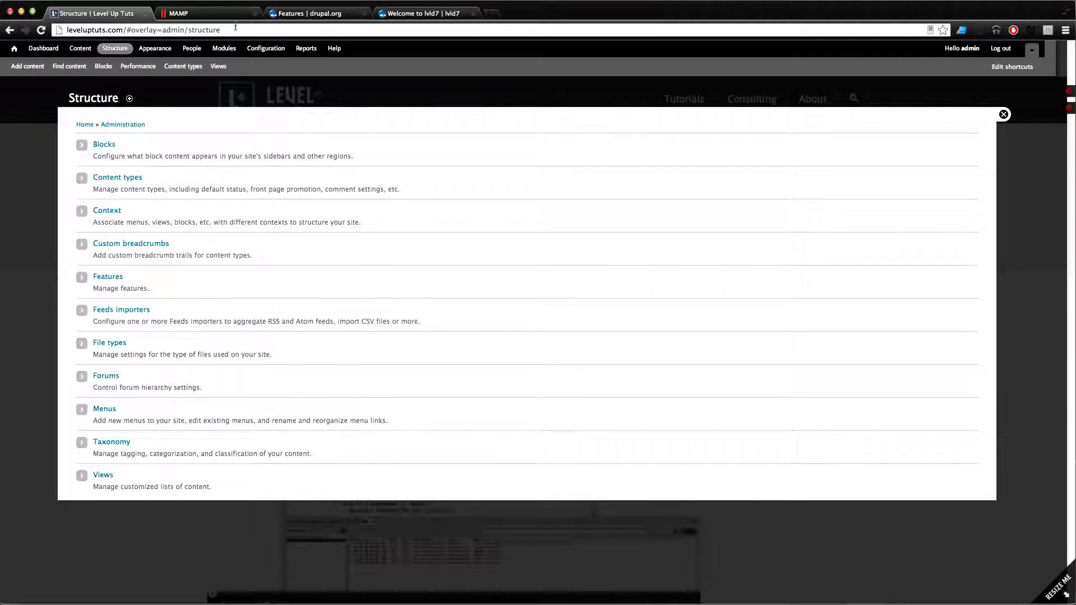
click(224, 50)
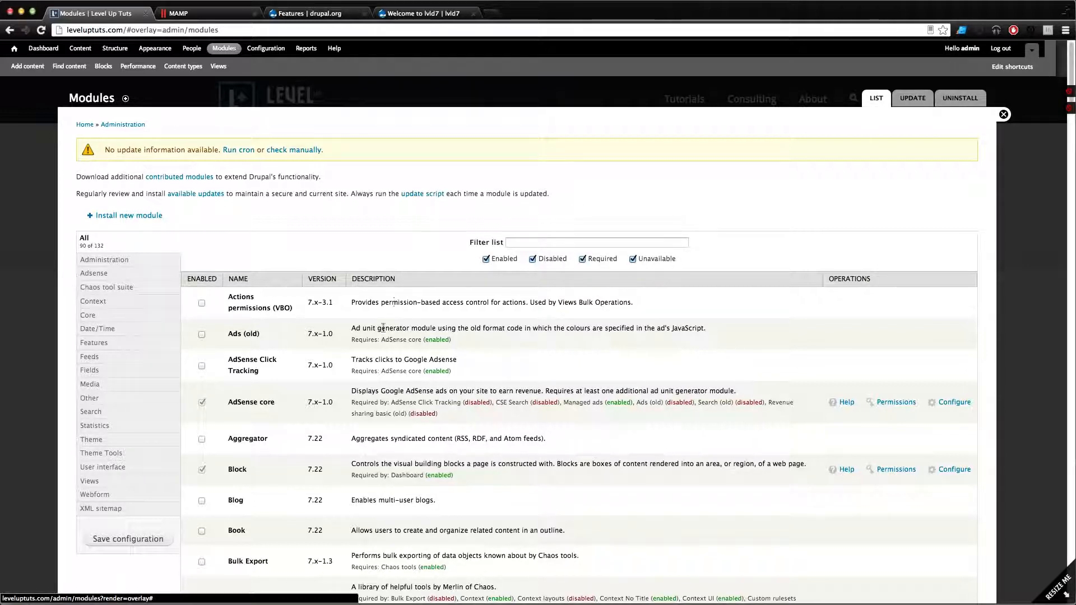
click(111, 343)
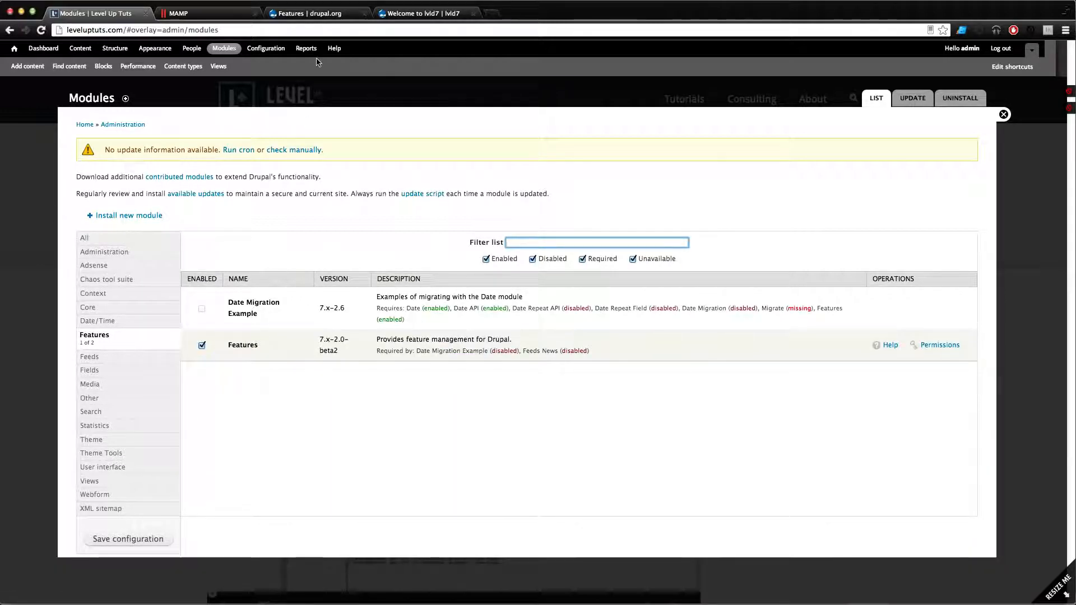
Step: Review the Features project page on drupal.org, then return to the Level Up Tuts module list
click(306, 13)
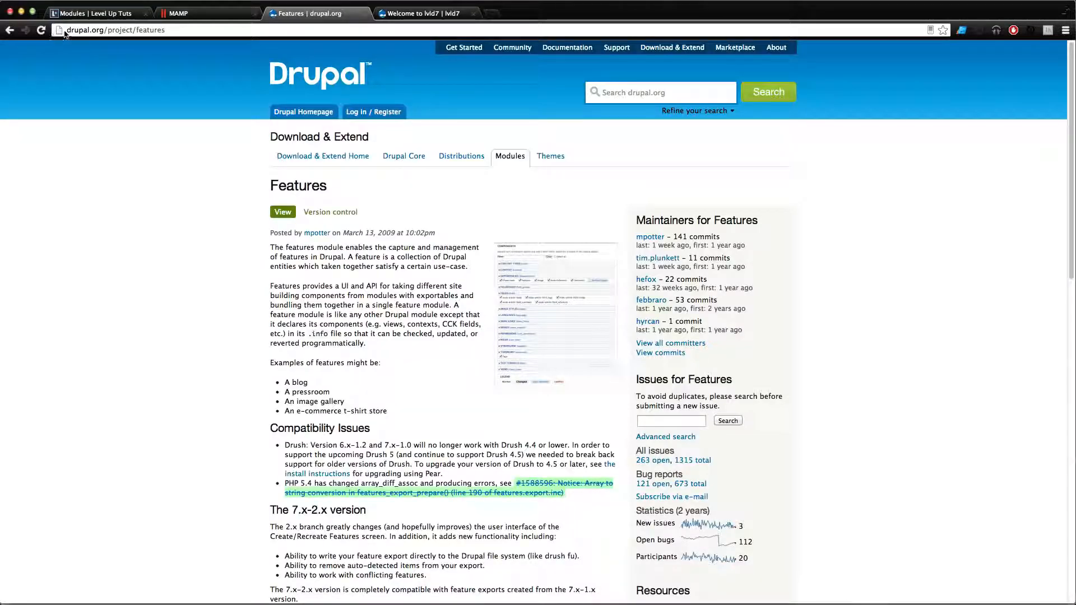
click(164, 30)
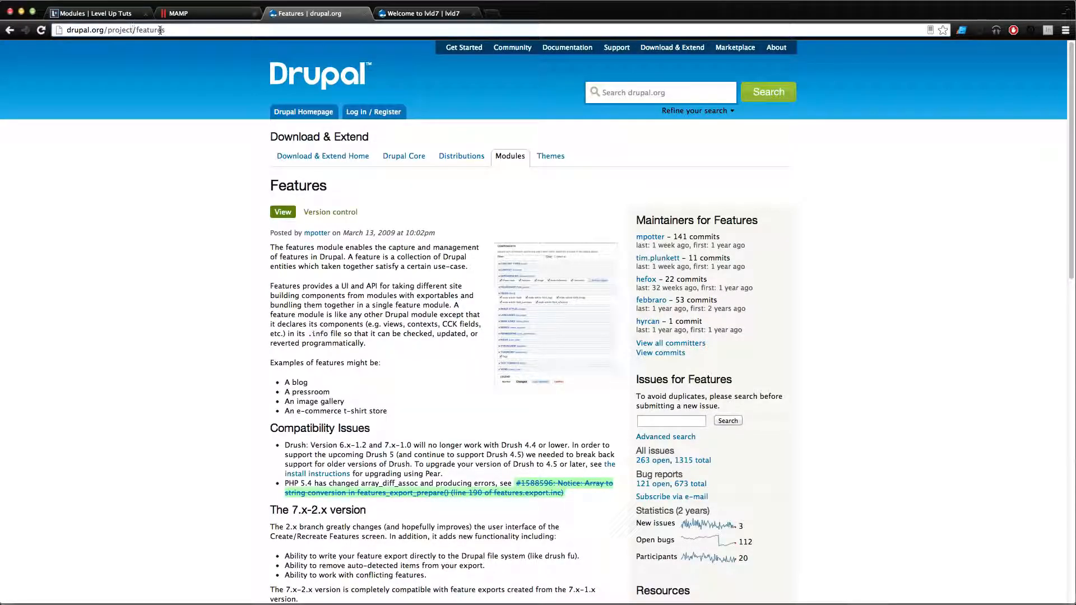
scroll(447, 380, down, 3)
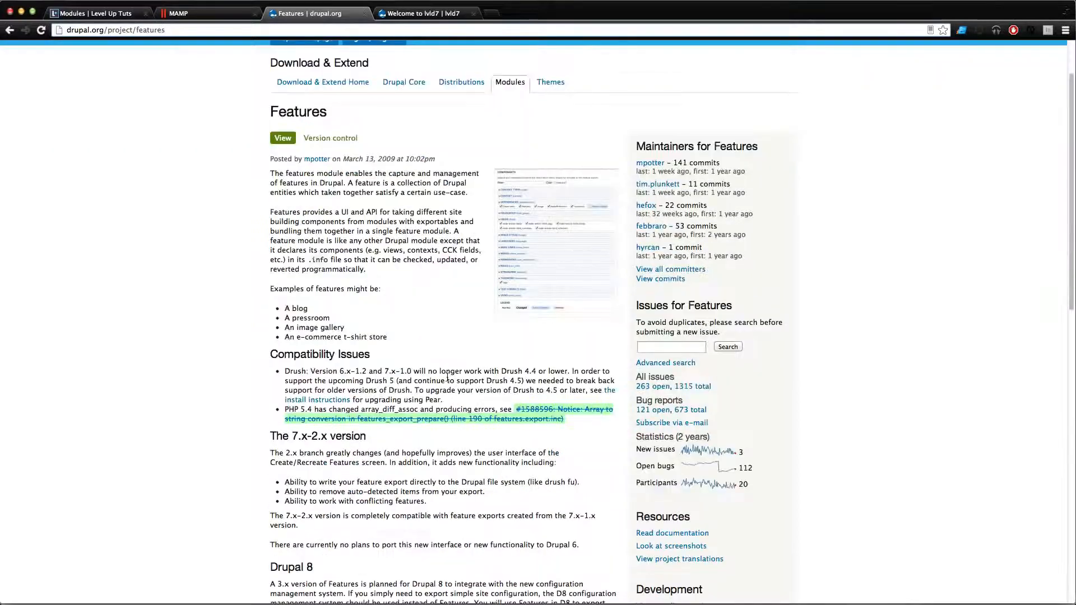
scroll(447, 380, up, 3)
click(114, 17)
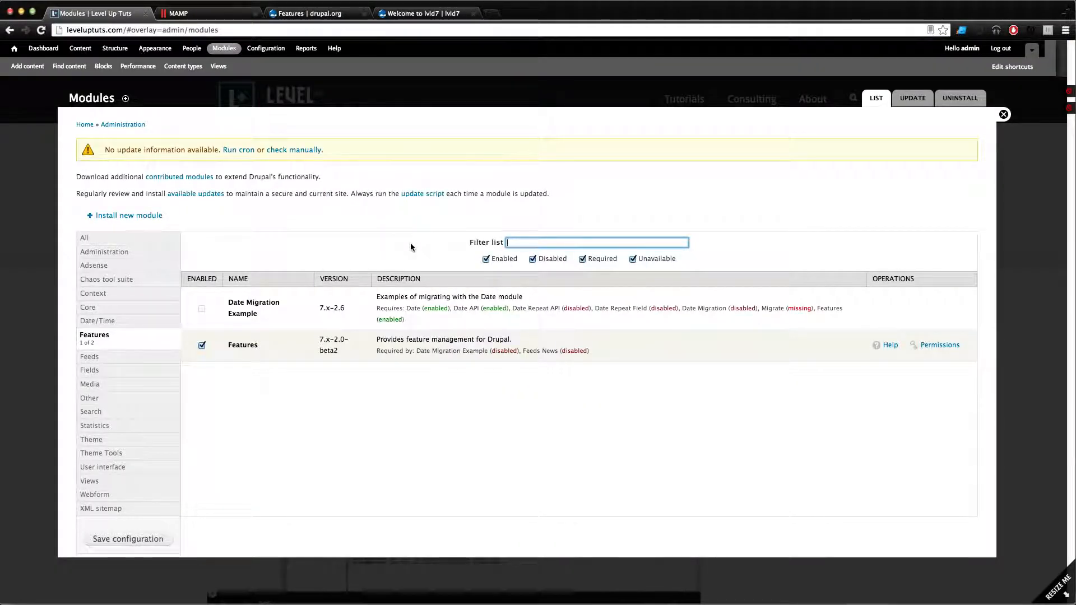
Step: Open the configuration of the Youtube Videos feeds importer in the site structure
click(115, 49)
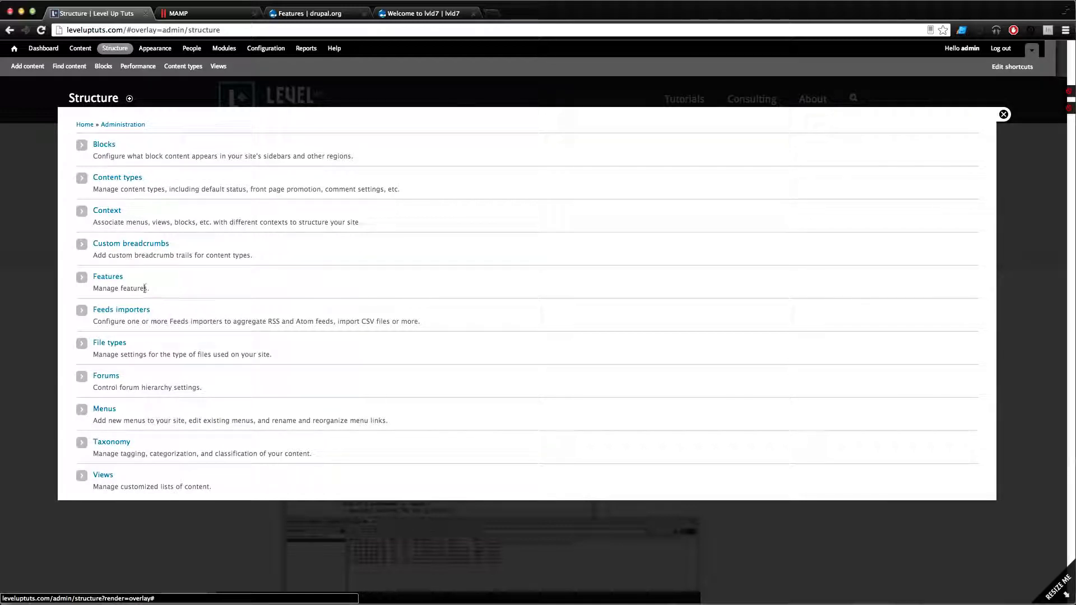
click(112, 311)
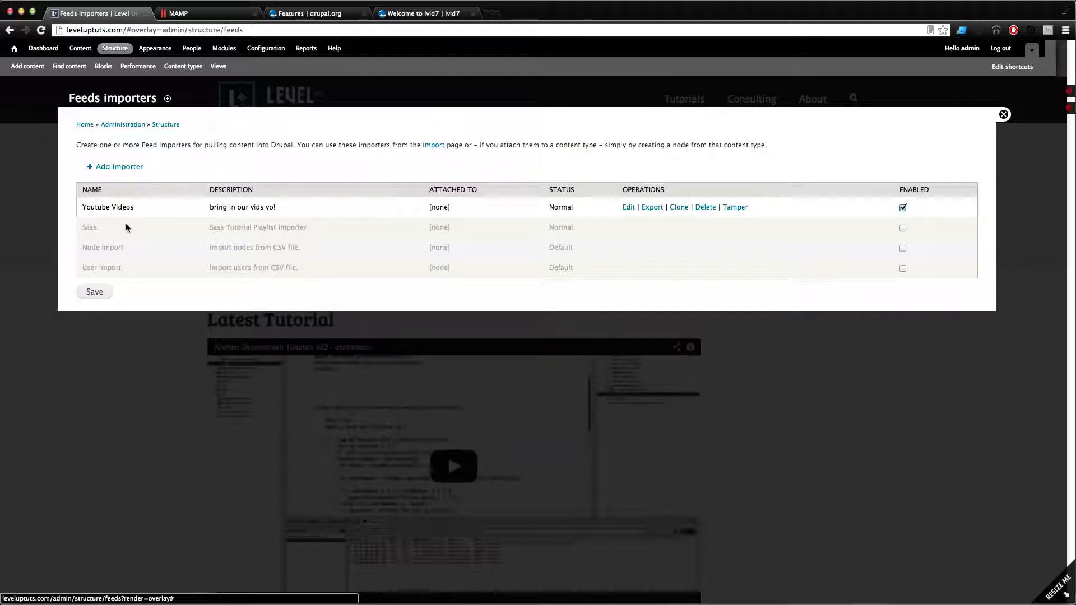
drag(102, 207, 210, 205)
click(285, 206)
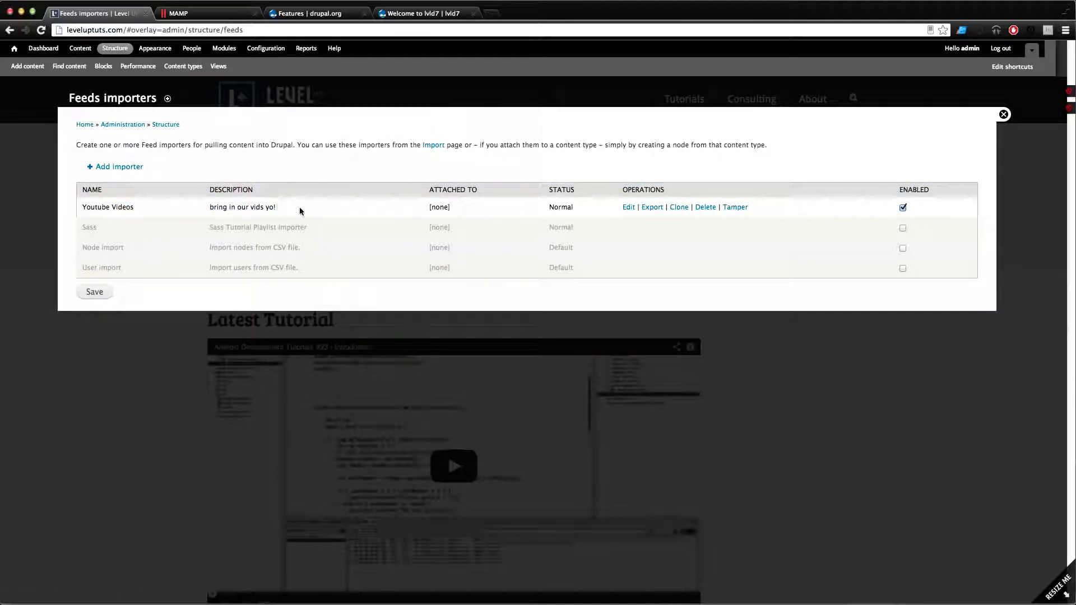
click(630, 208)
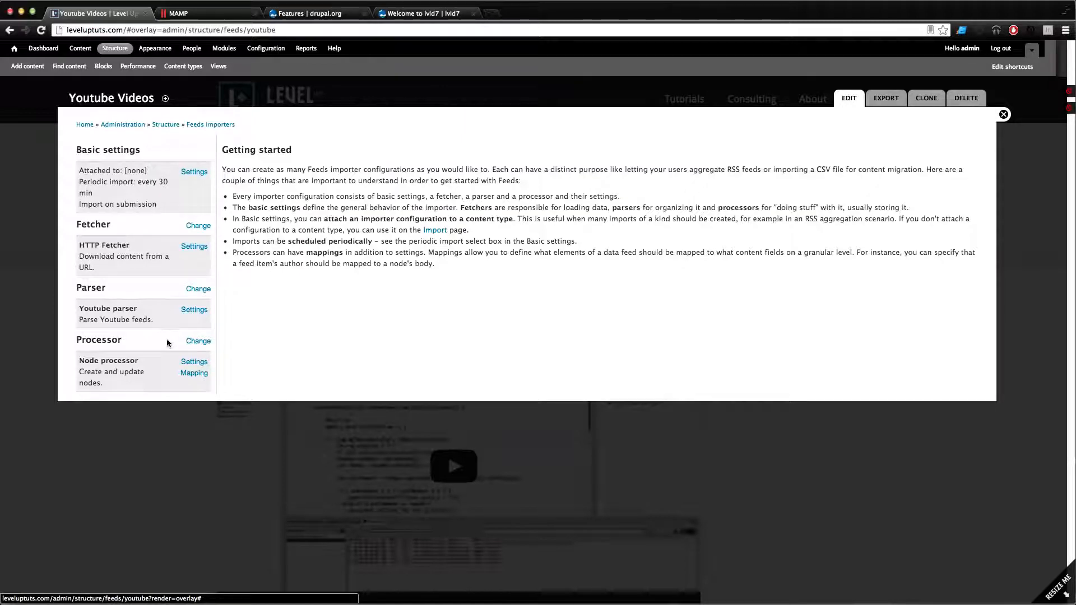
Step: Examine the importer's node processor settings, fetcher choice, basic settings and parser choice
click(189, 365)
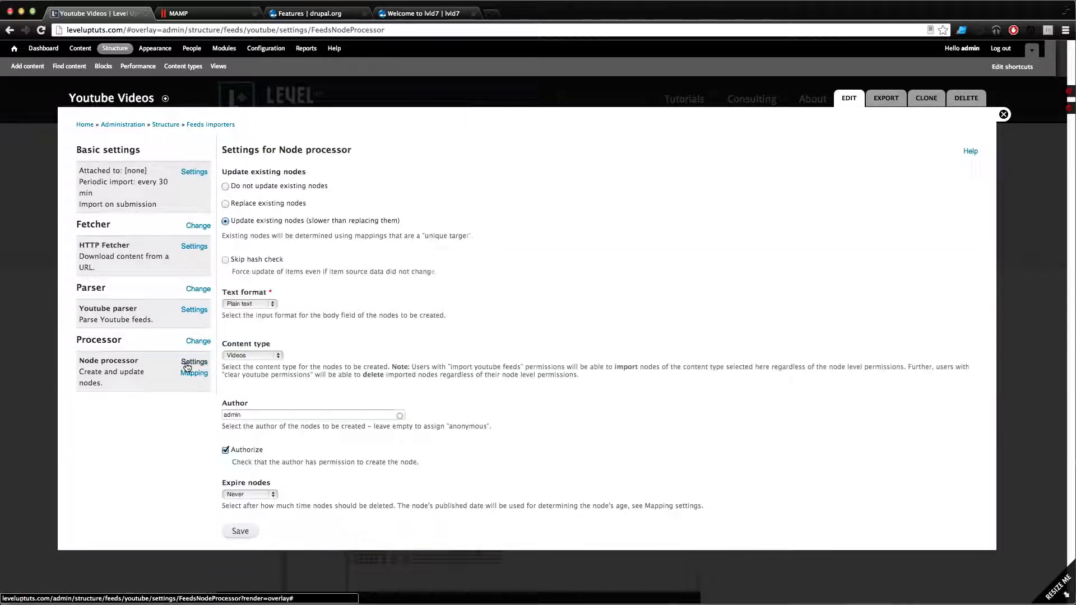
click(197, 225)
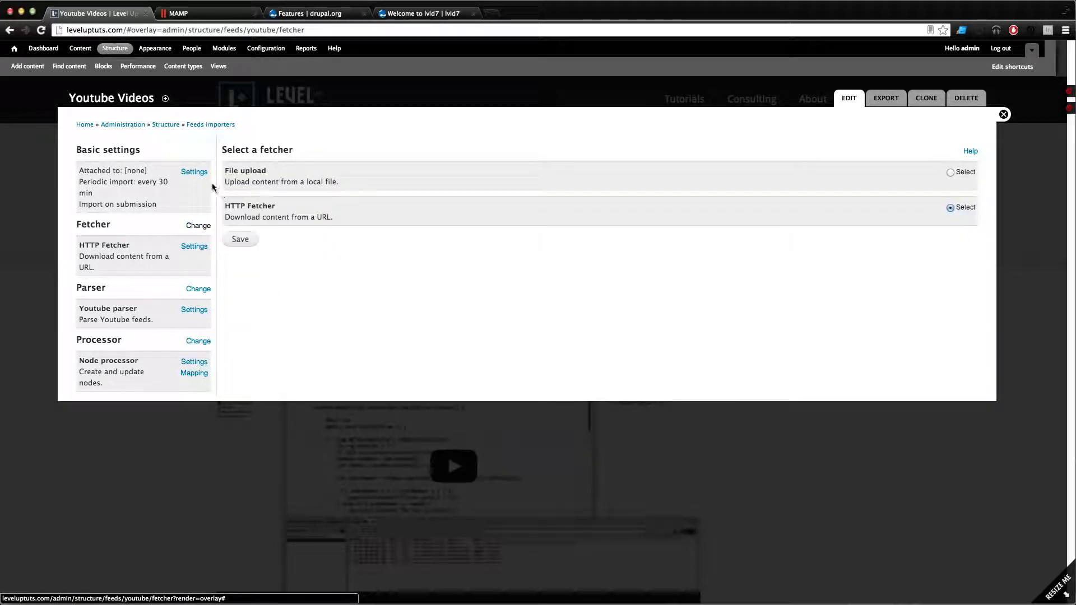
click(194, 172)
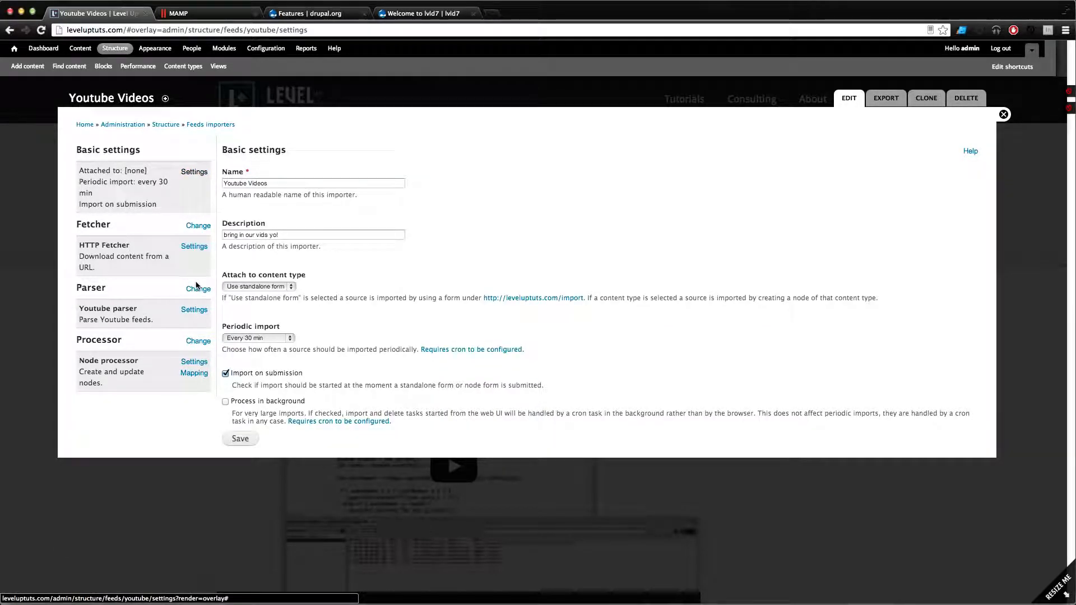
click(197, 289)
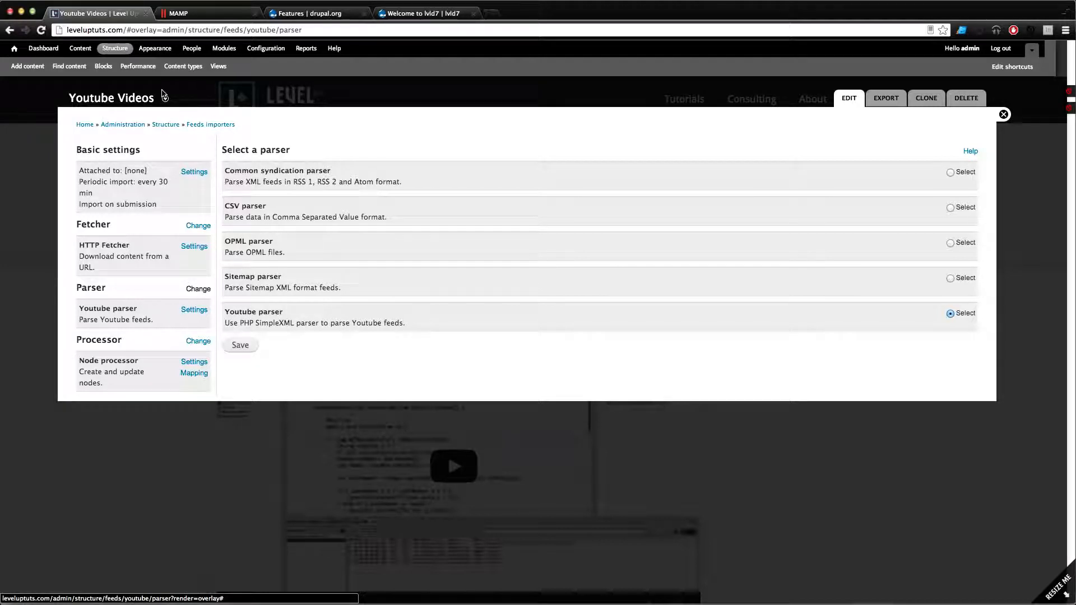
Step: Go to the site's Features management and open the form for creating a new feature
click(114, 49)
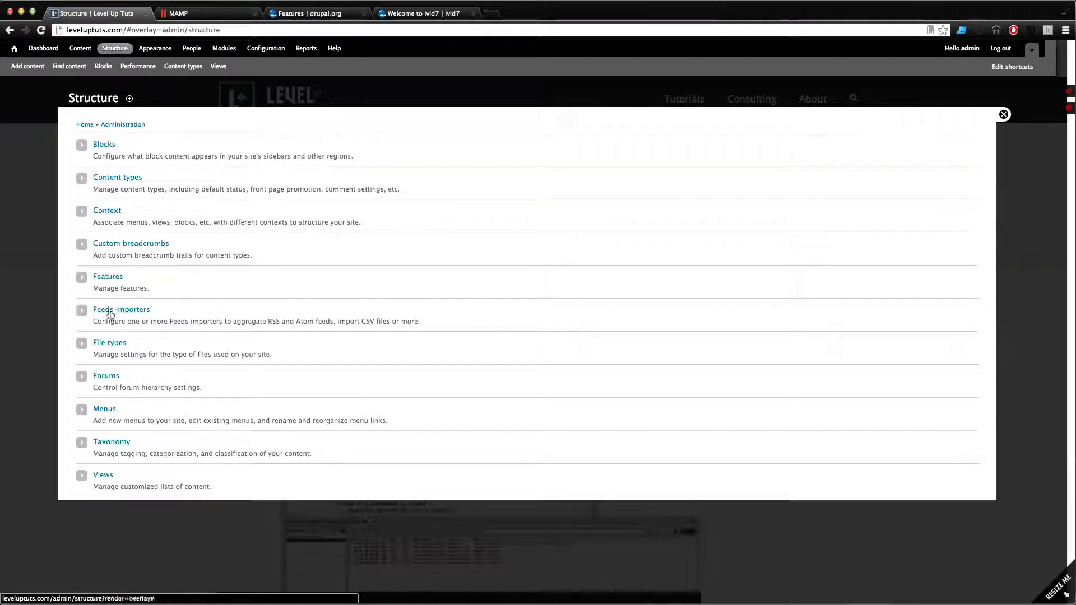
click(111, 280)
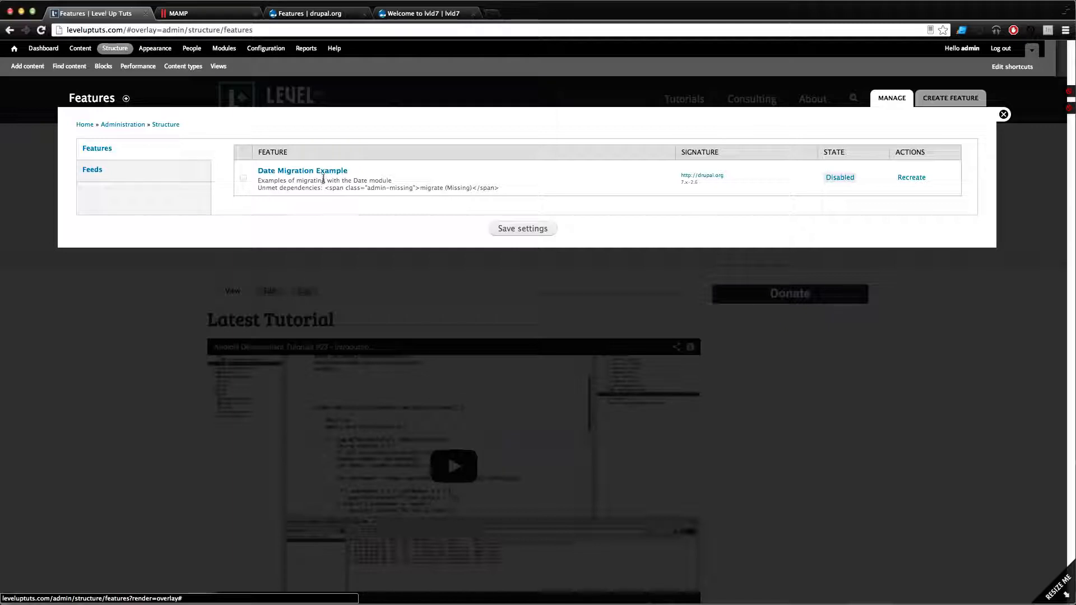
click(959, 100)
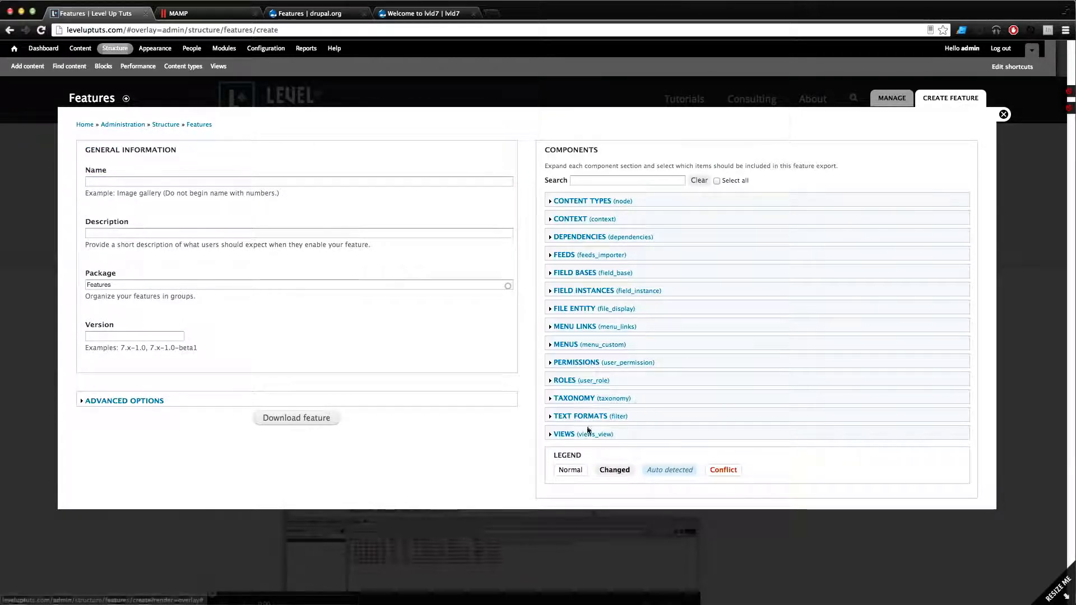
Step: Examine which content types, contexts and feeds importers the feature can include, then collapse the component groups
click(577, 202)
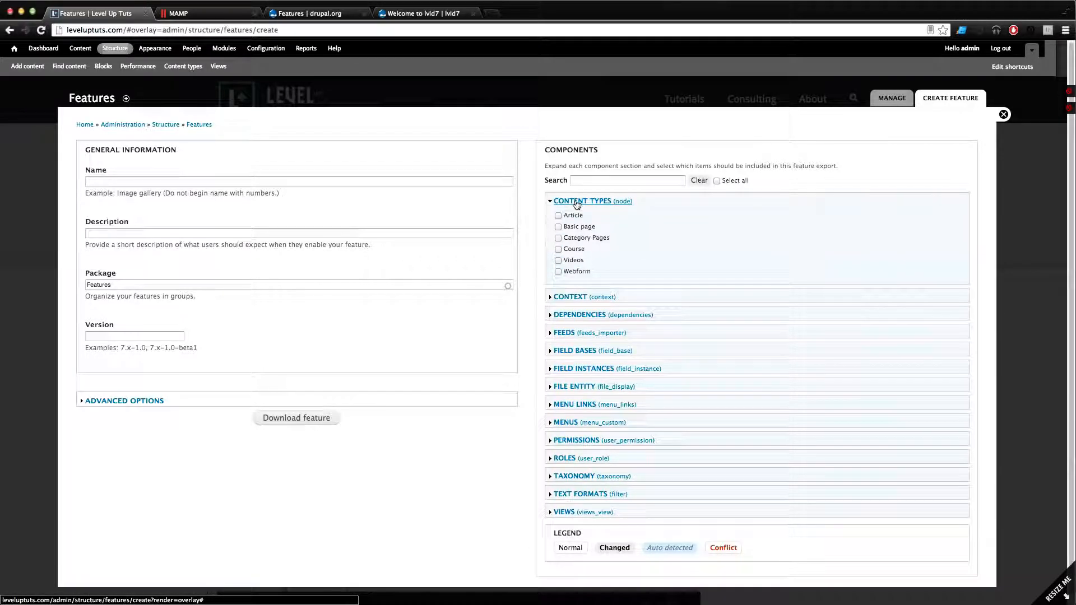
click(586, 298)
click(587, 298)
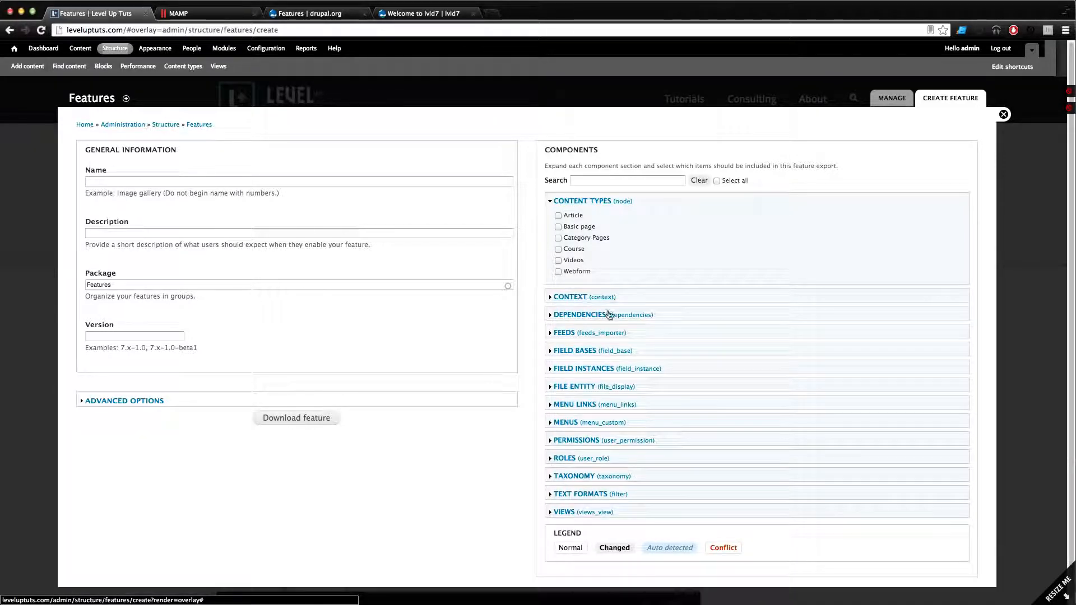
click(599, 297)
click(599, 298)
click(602, 331)
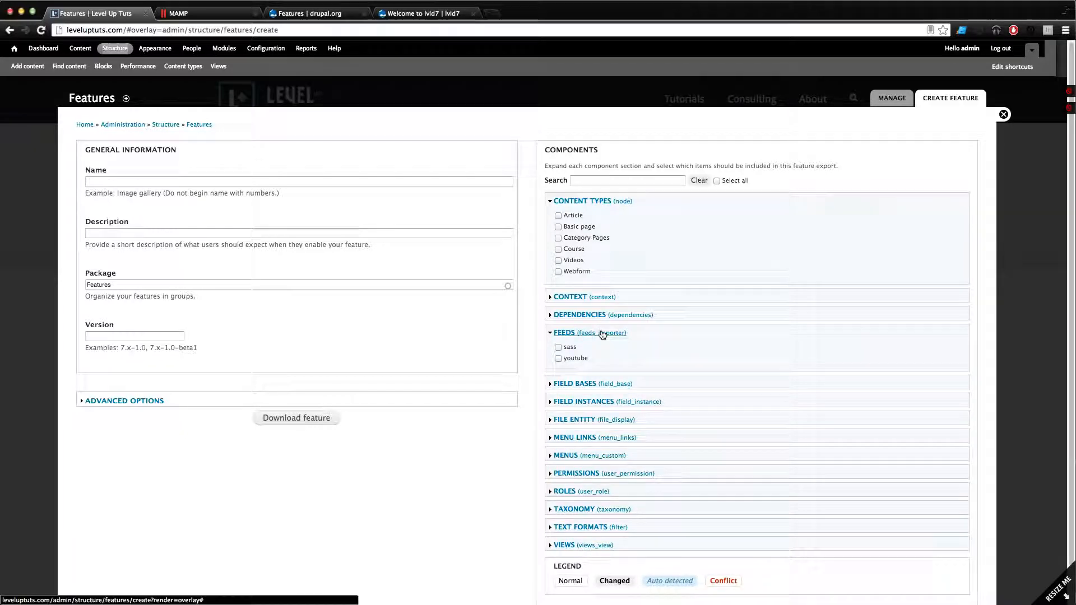
click(602, 332)
click(611, 202)
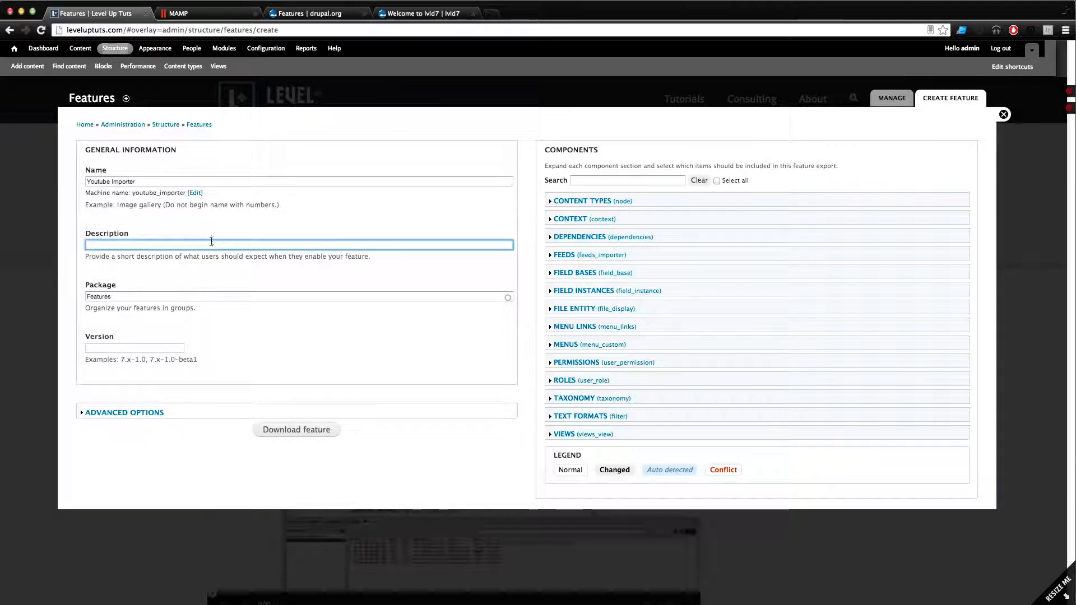
Step: Describe the Youtube Importer feature as "Imports our Levelup Tuts Videos", keep the Features package and set the version to 7.x-1.0
click(213, 248)
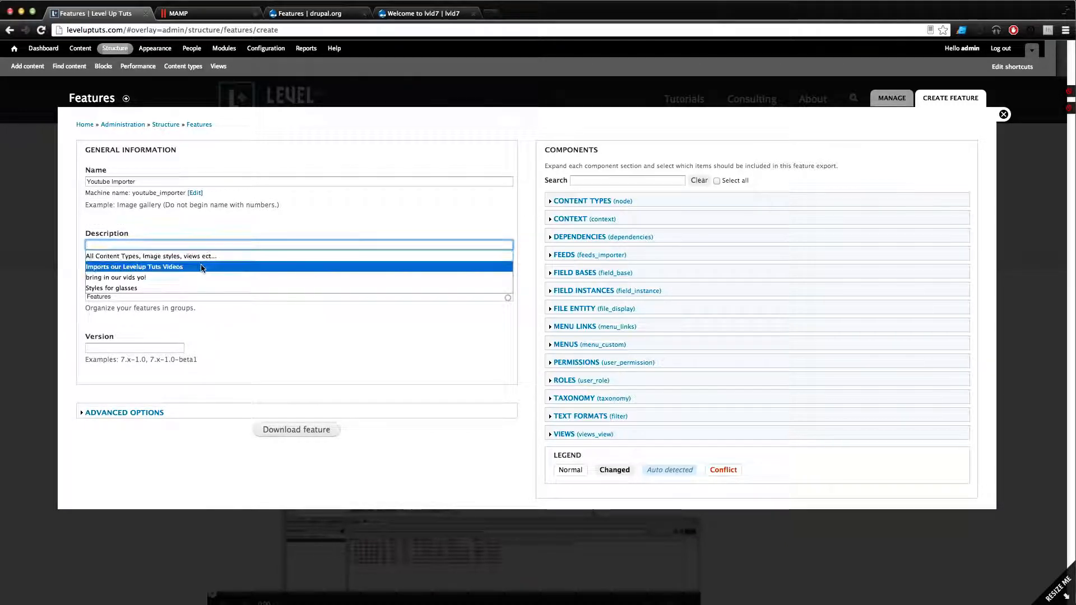
click(201, 267)
click(174, 299)
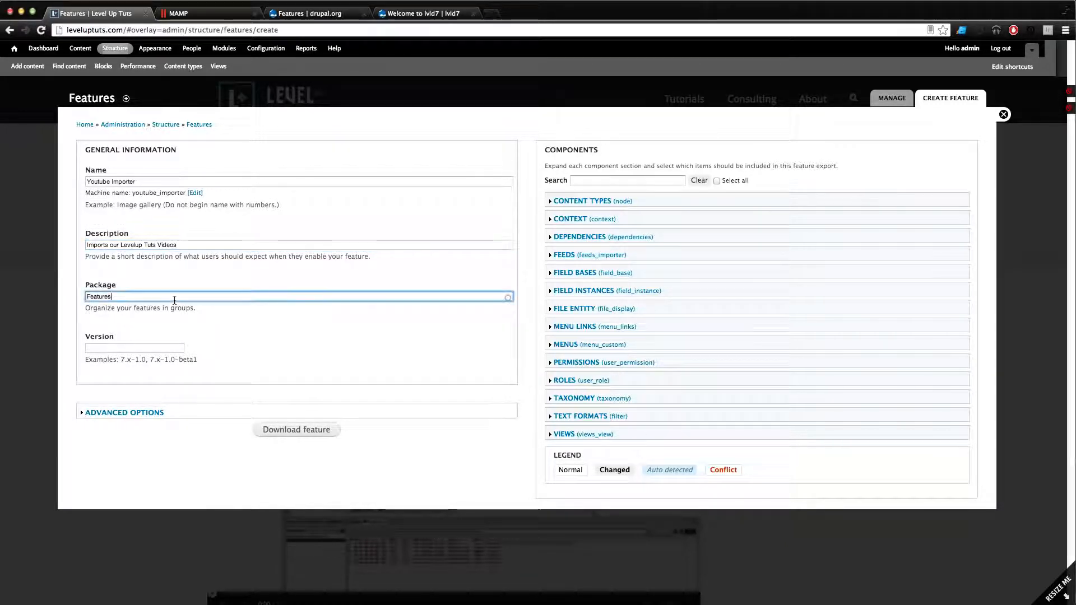
double_click(97, 294)
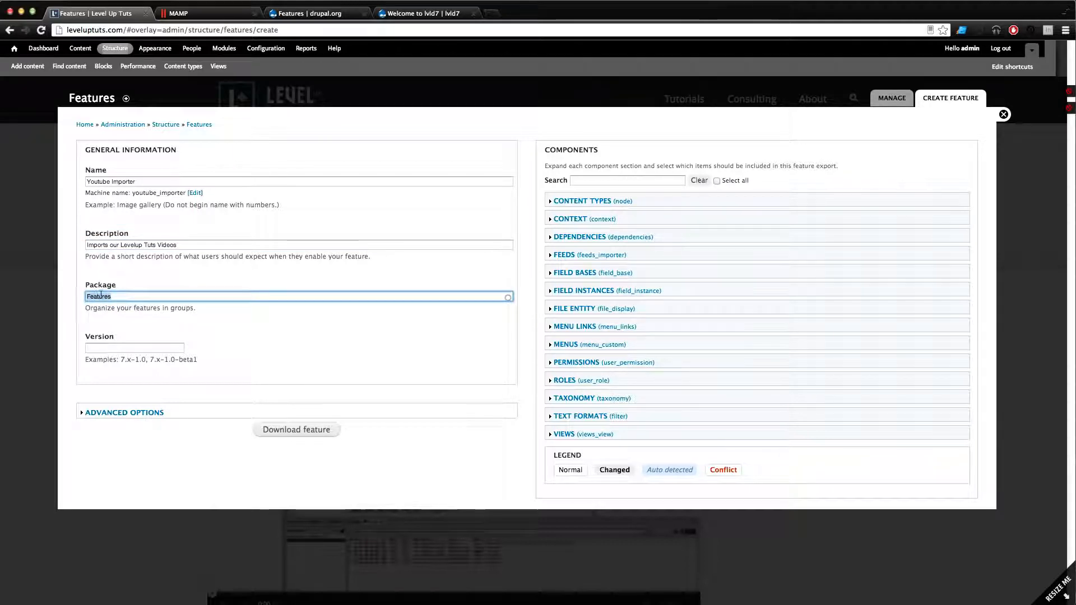
click(134, 296)
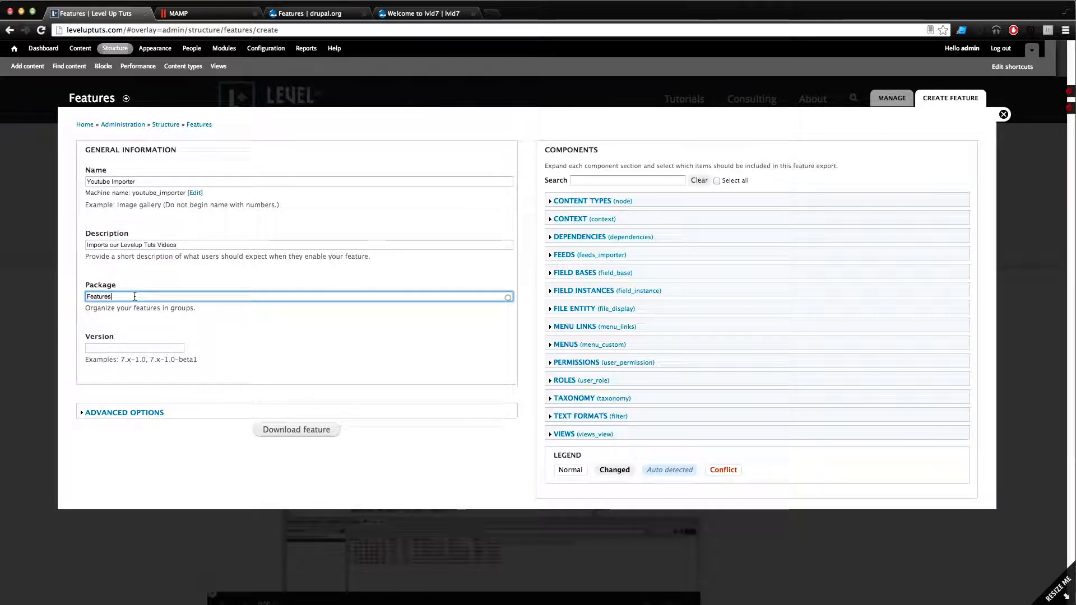
click(141, 350)
click(139, 347)
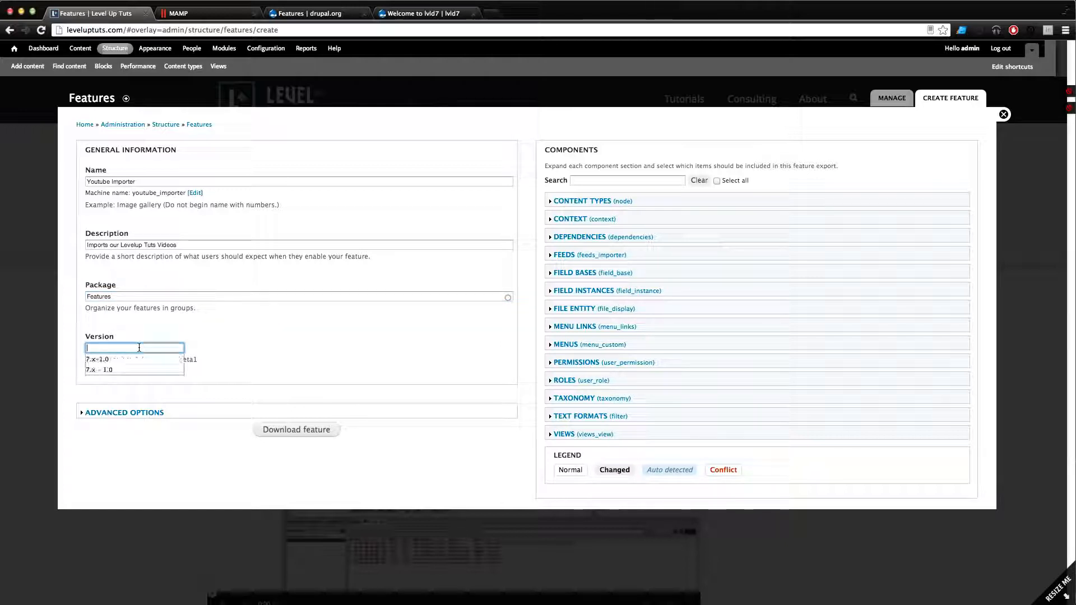
click(112, 360)
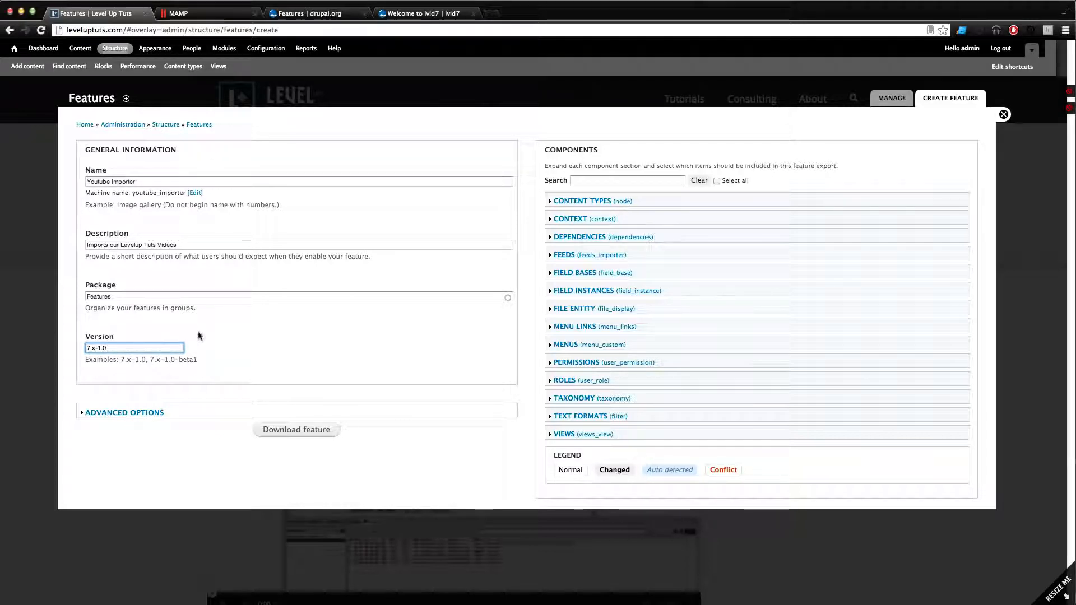
Step: Include the youtube feeds importer in the feature and add Feeds: Youtube as a dependency
click(571, 256)
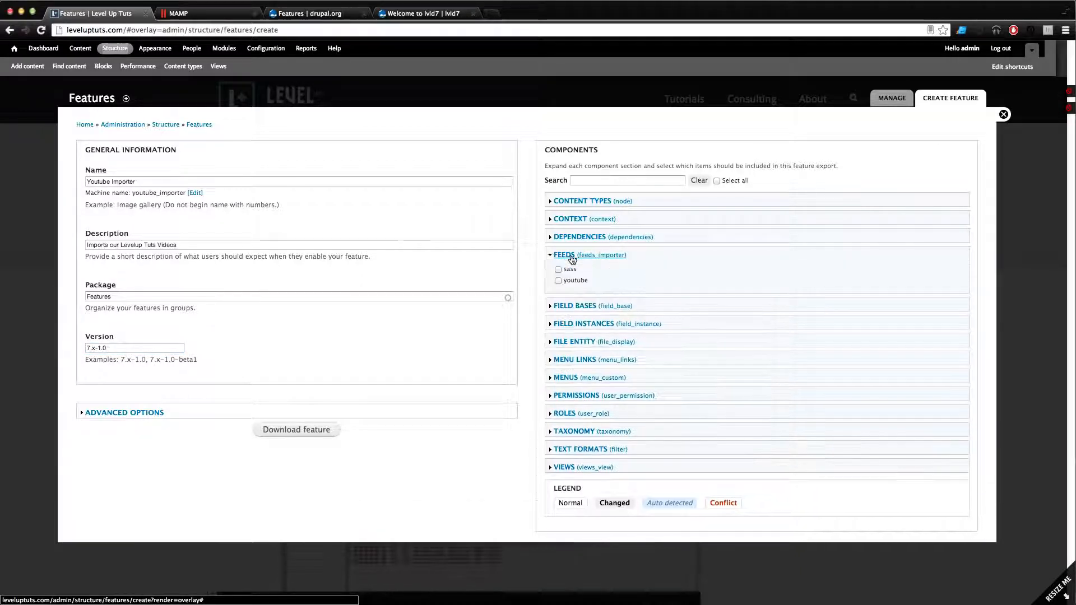
click(559, 280)
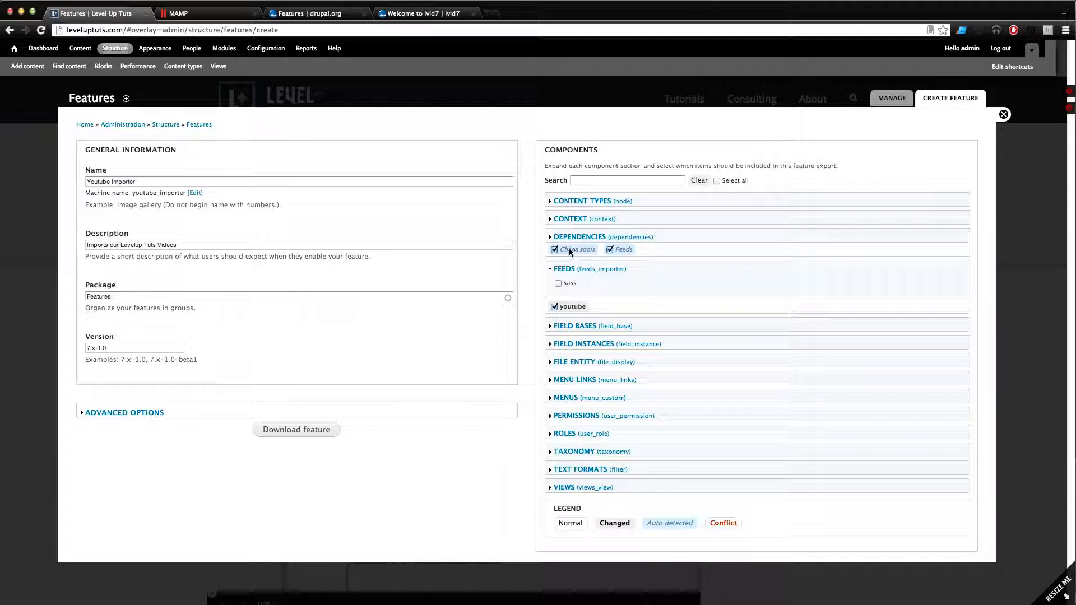
click(626, 238)
scroll(642, 276, down, 2)
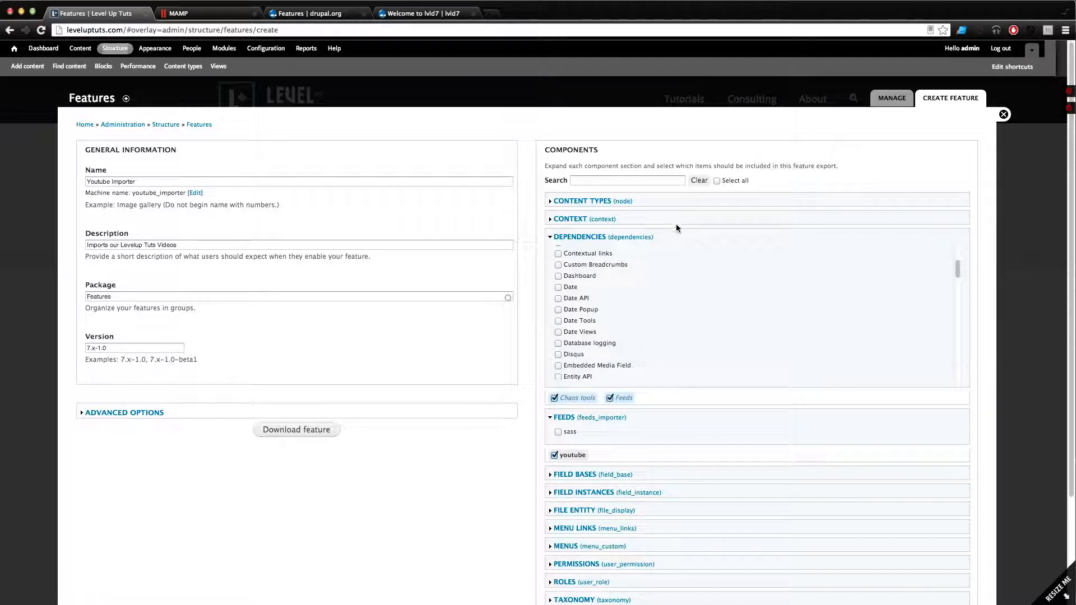
scroll(630, 324, down, 3)
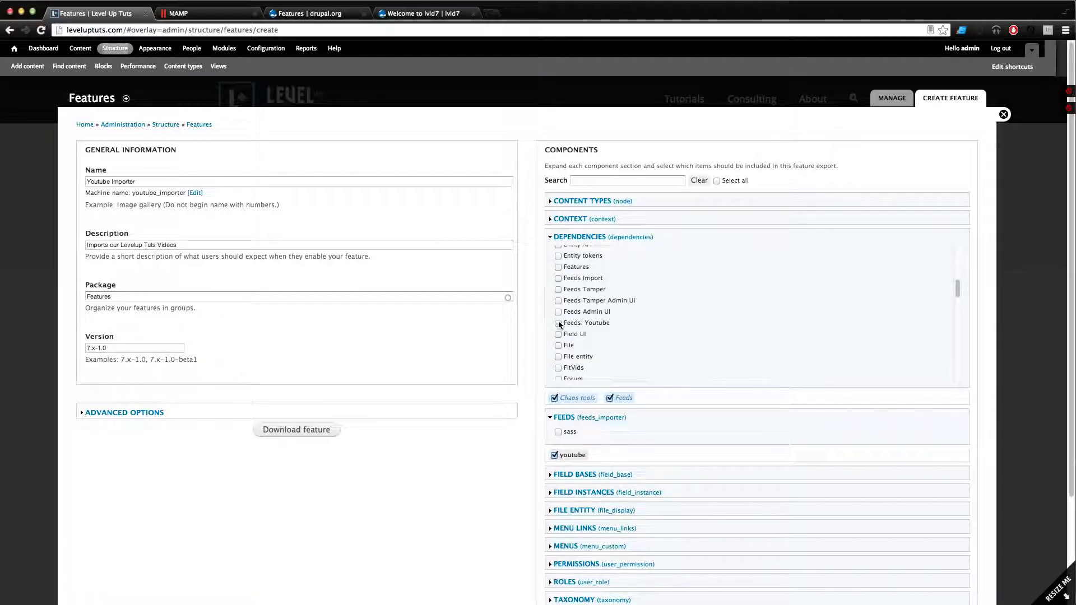
click(558, 324)
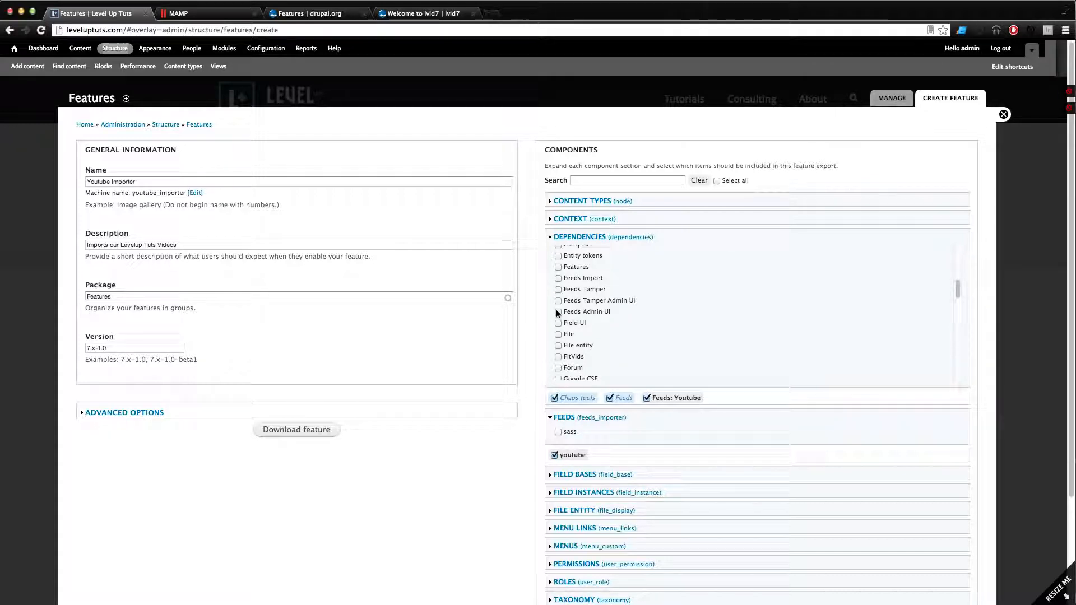
Step: Add Media Internet Sources and Media: YouTube to the feature's dependencies, then collapse the dependencies group
scroll(558, 299, down, 3)
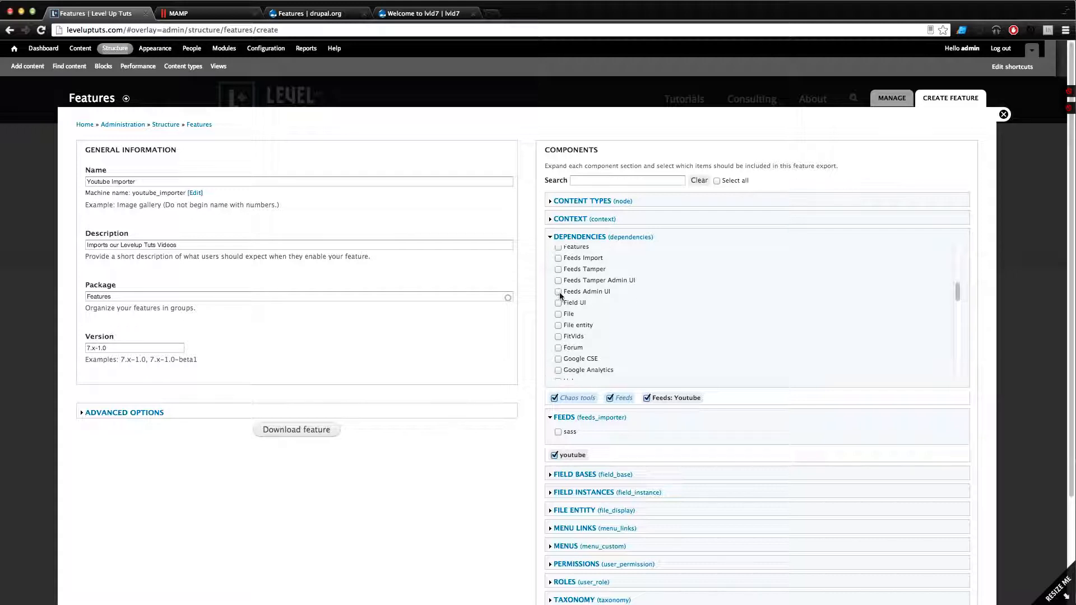
scroll(559, 296, down, 5)
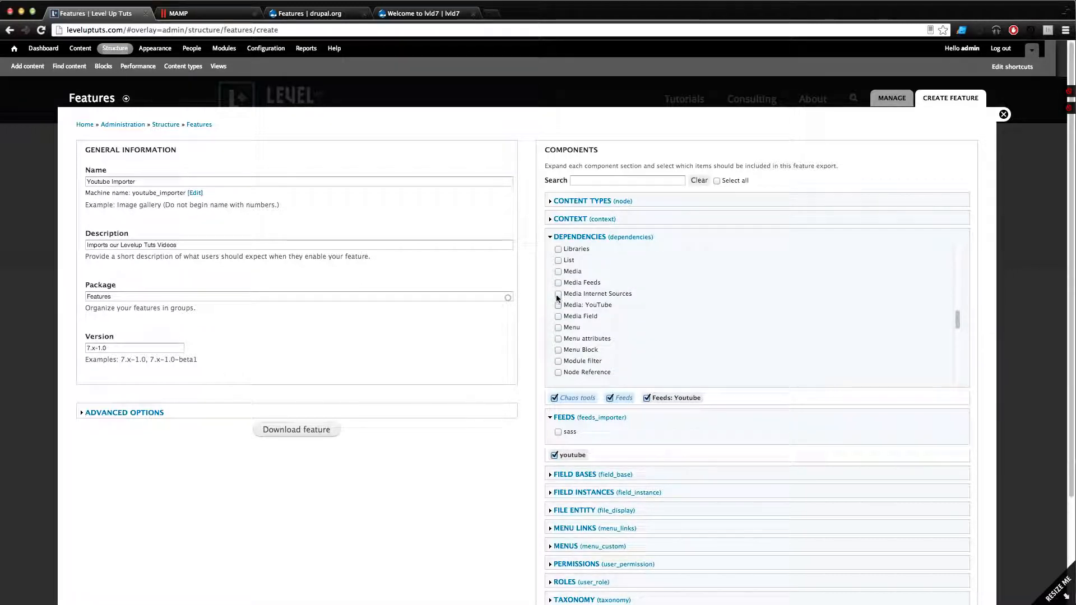
click(558, 294)
click(558, 294)
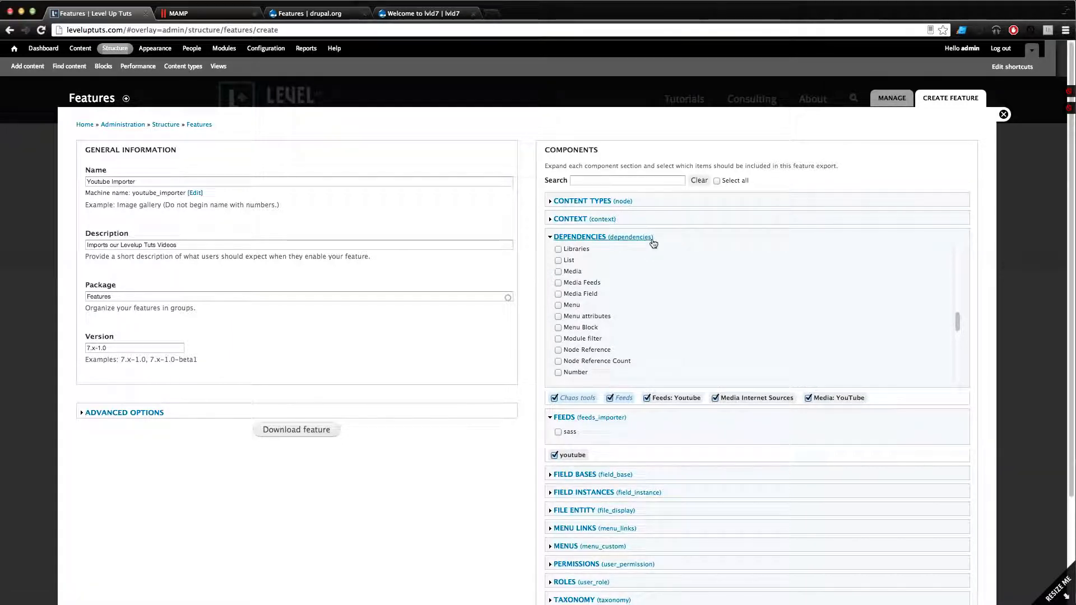
click(586, 238)
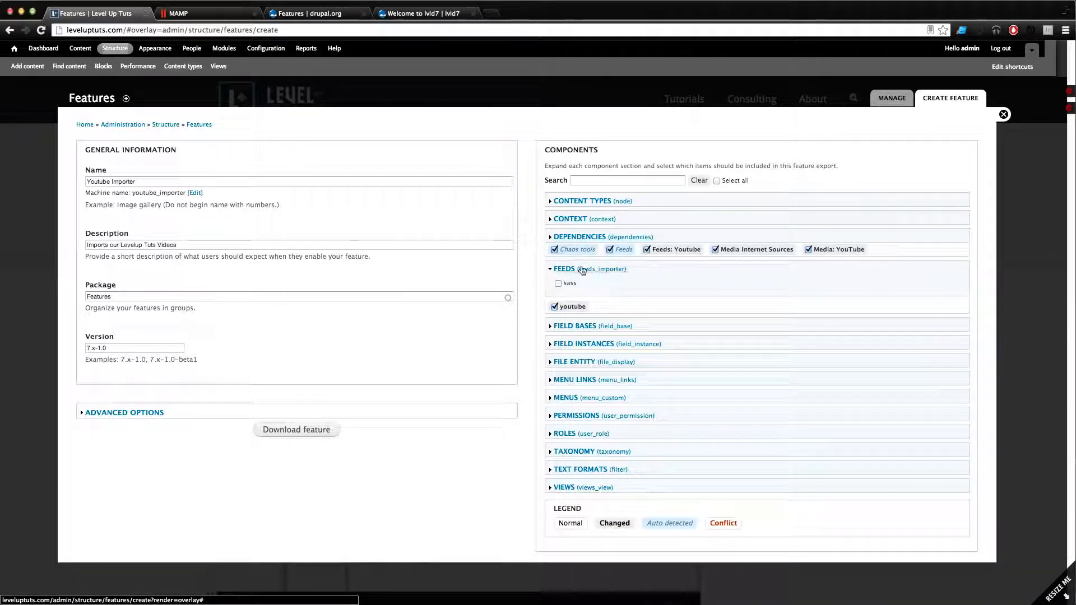
Step: Include the Videos content type in the feature and download the finished feature
click(593, 202)
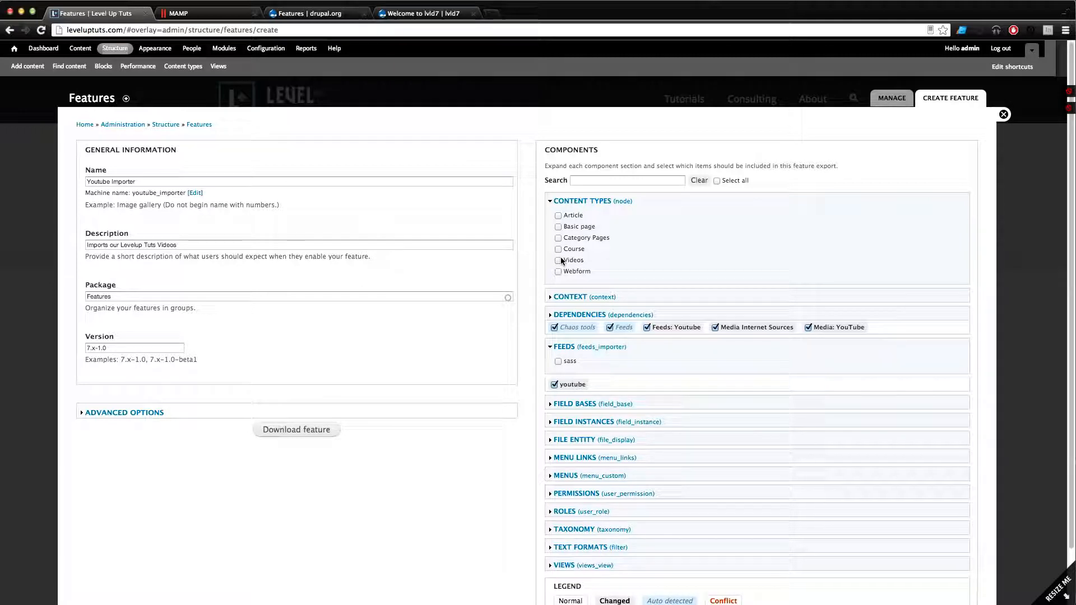
click(557, 261)
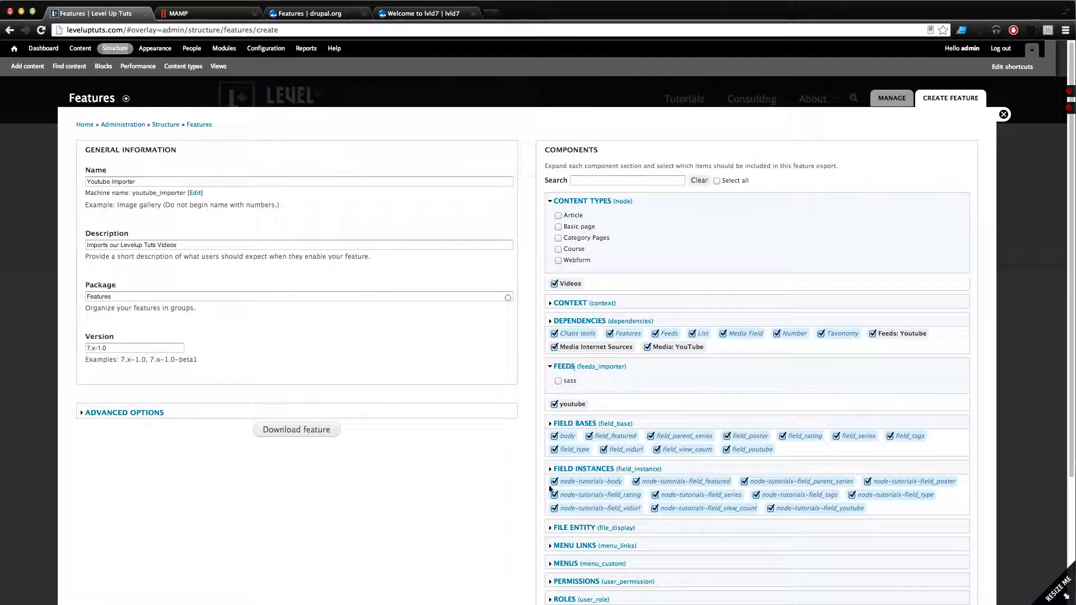
scroll(683, 466, down, 4)
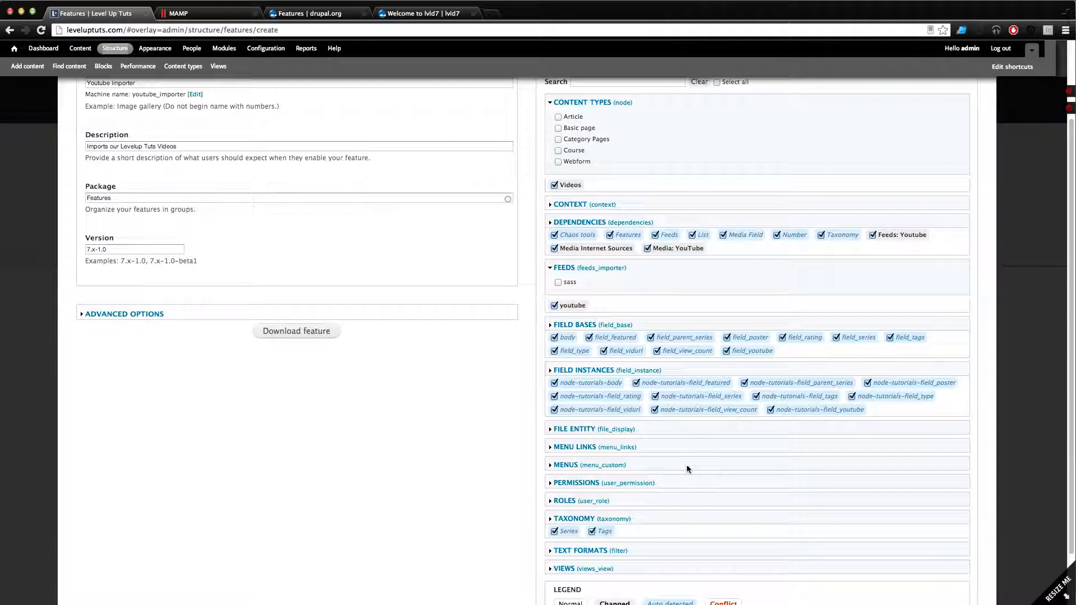
scroll(566, 530, down, 3)
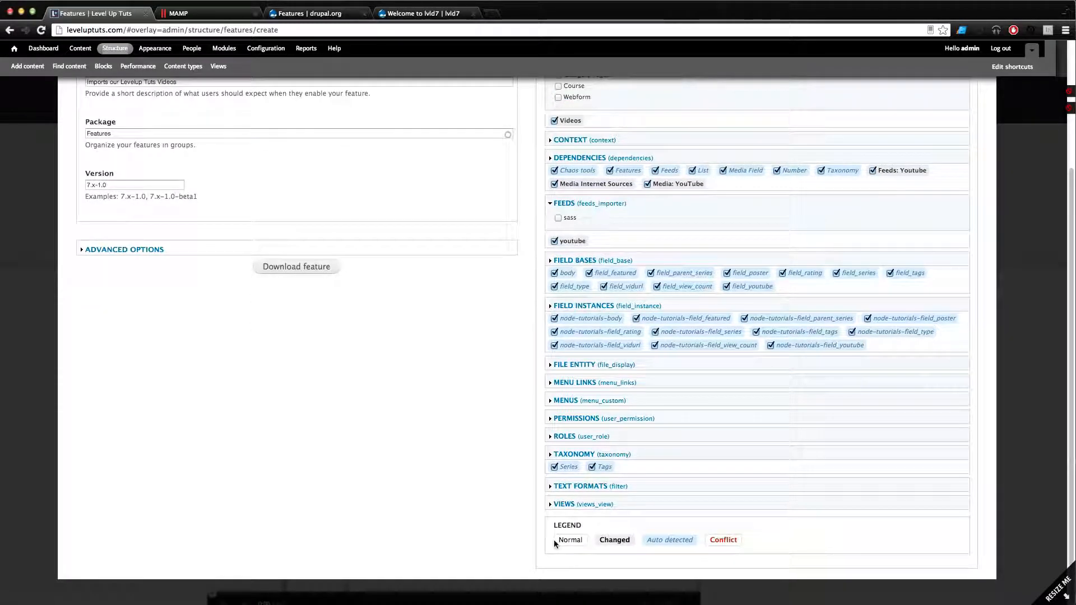
scroll(554, 539, up, 7)
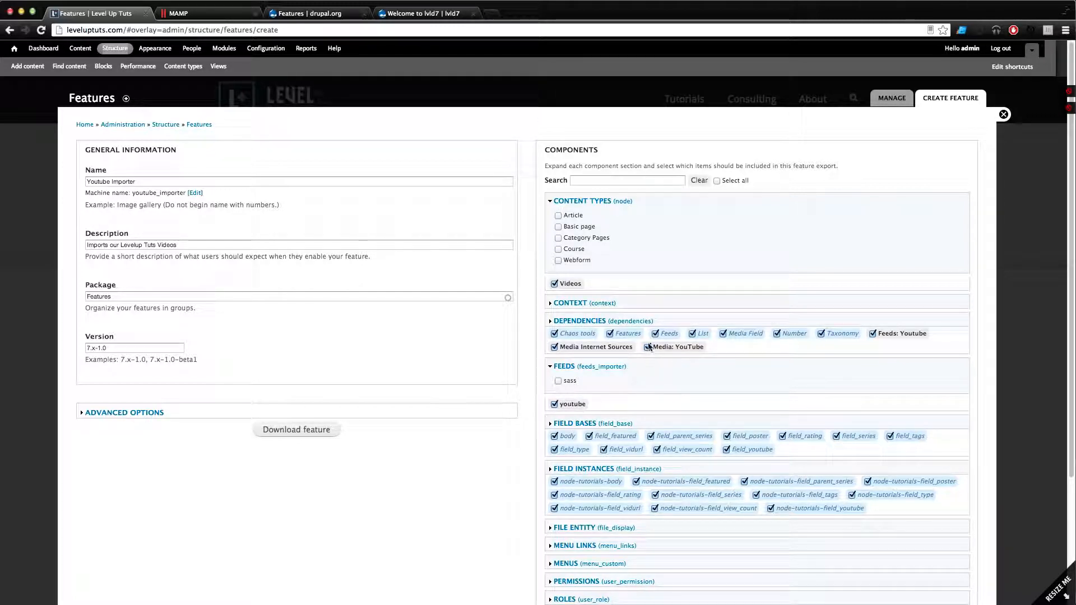
scroll(650, 344, down, 7)
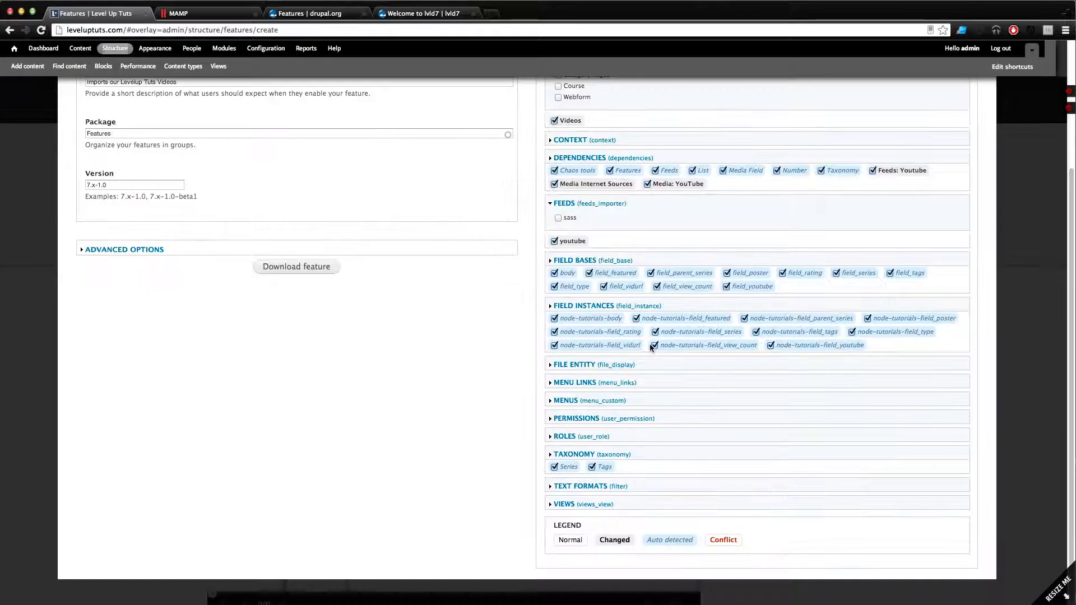
click(291, 272)
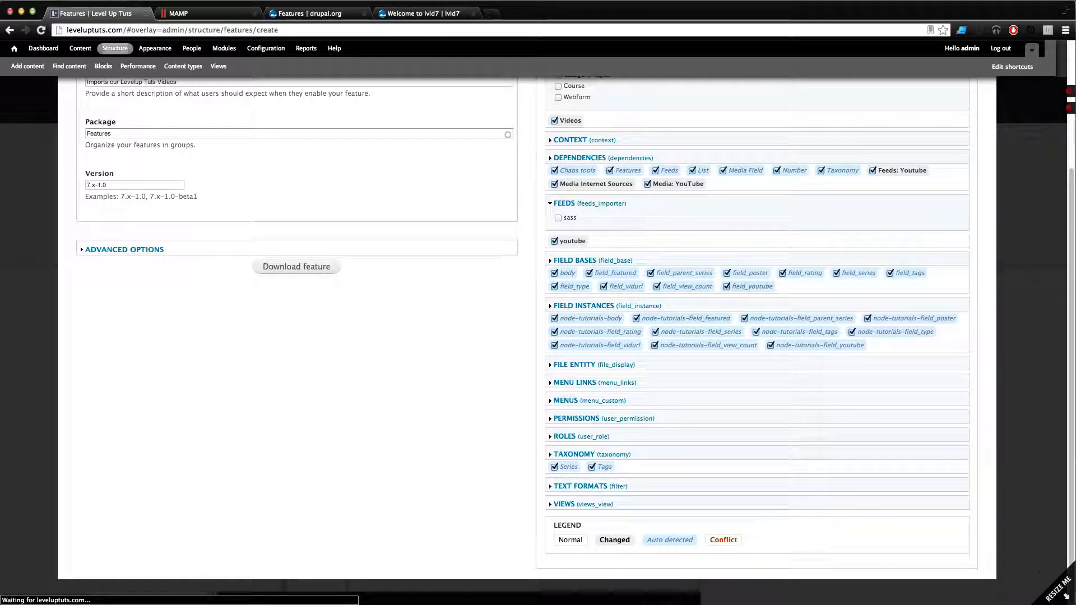
Step: Switch to Finder and place the youtube_importer folder in the modules folder of leveldrupal's sites/all
key(super+Tab)
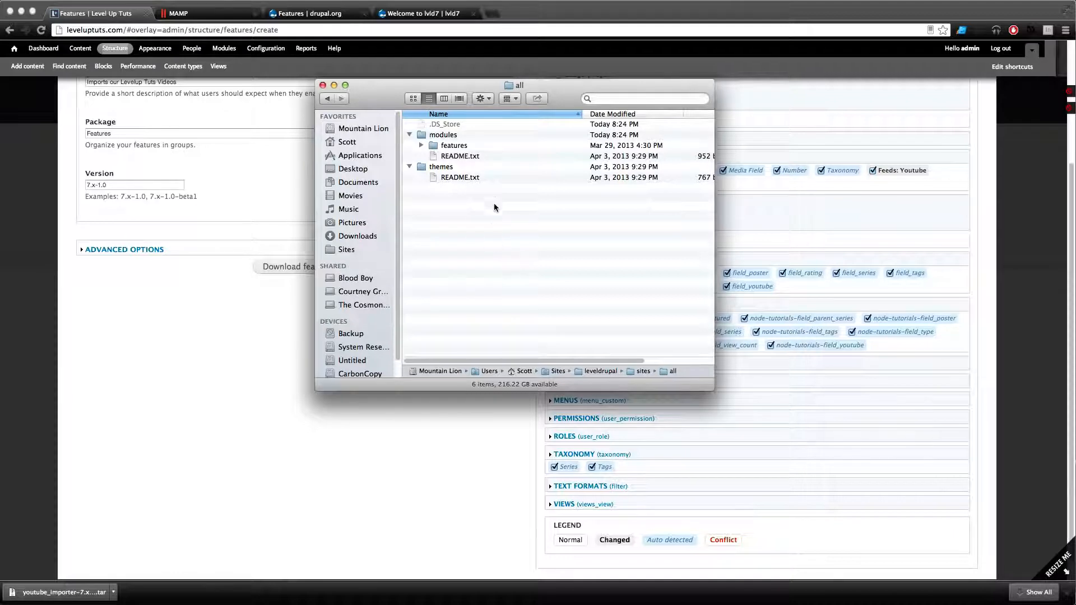
click(463, 147)
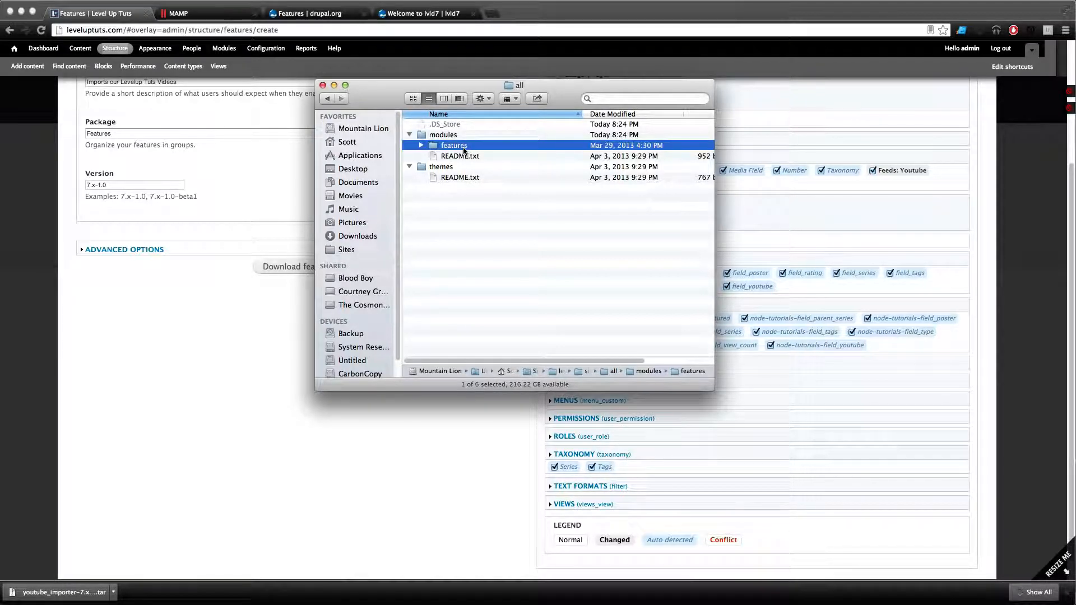
click(453, 137)
click(451, 145)
drag(1, 28, 441, 137)
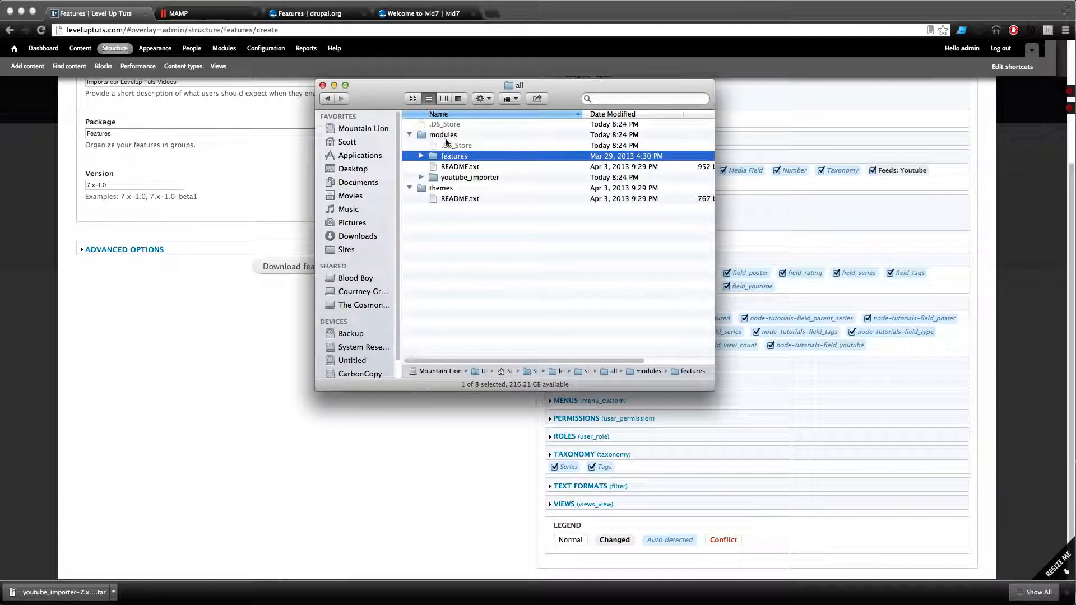
click(455, 178)
Step: Switch to the lvld7 site and examine the Youtube Importer entry and its required modules in the module list
click(337, 13)
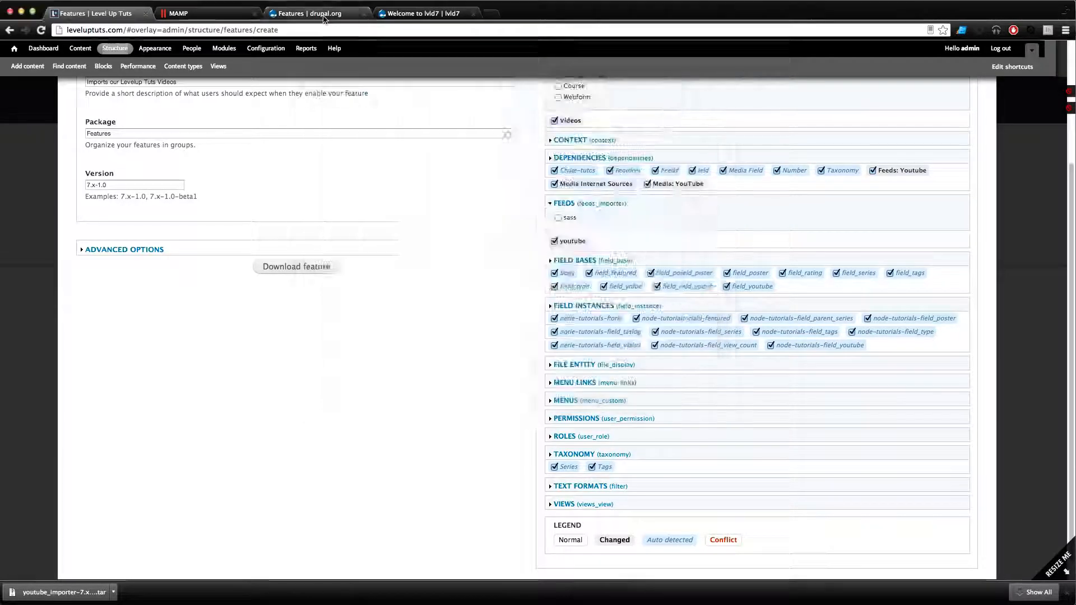
click(424, 13)
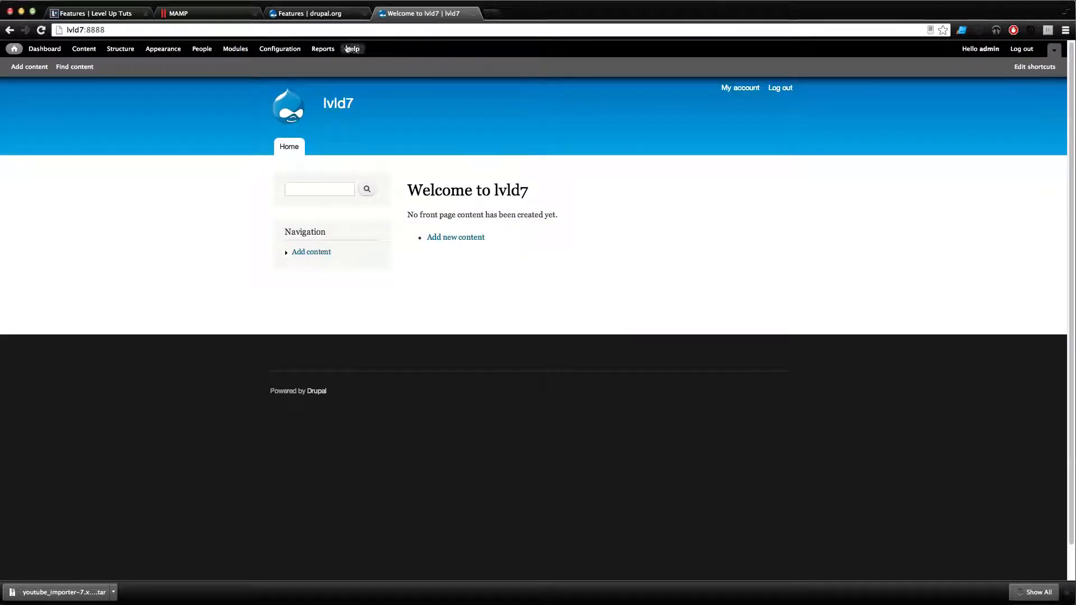
click(242, 51)
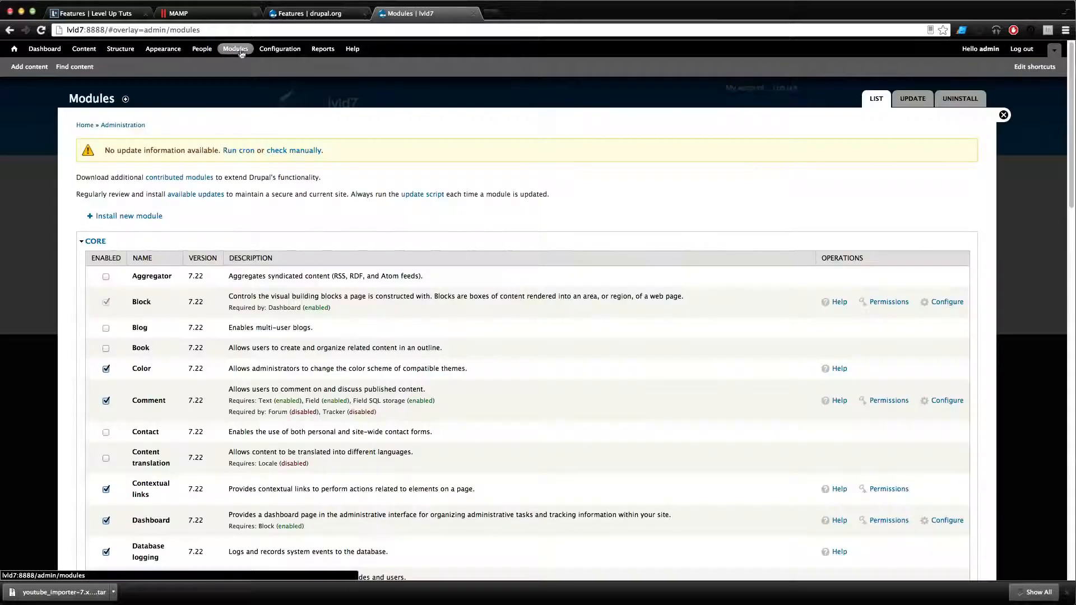
scroll(219, 177, down, 6)
scroll(214, 181, down, 10)
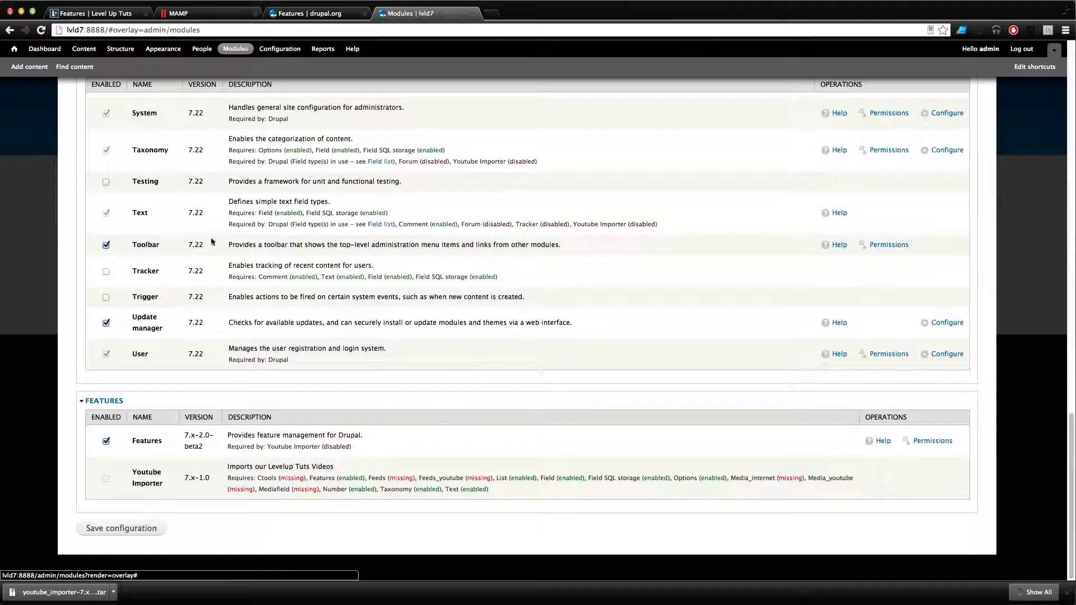
drag(141, 472, 162, 483)
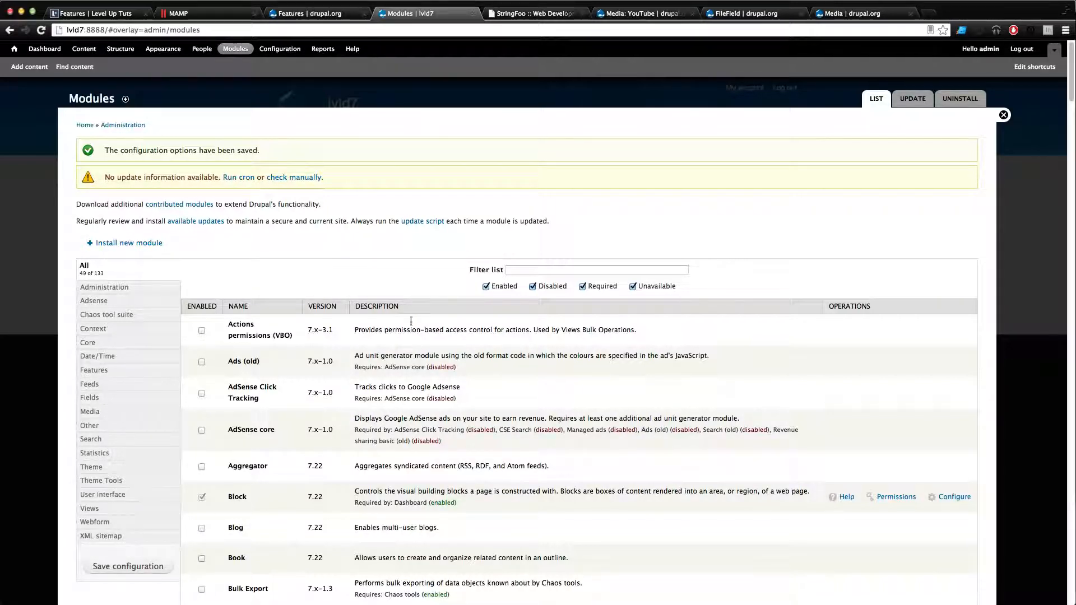
Step: Enable the Youtube Importer module from the Features group on lvld7 and save the configuration
scroll(351, 307, down, 3)
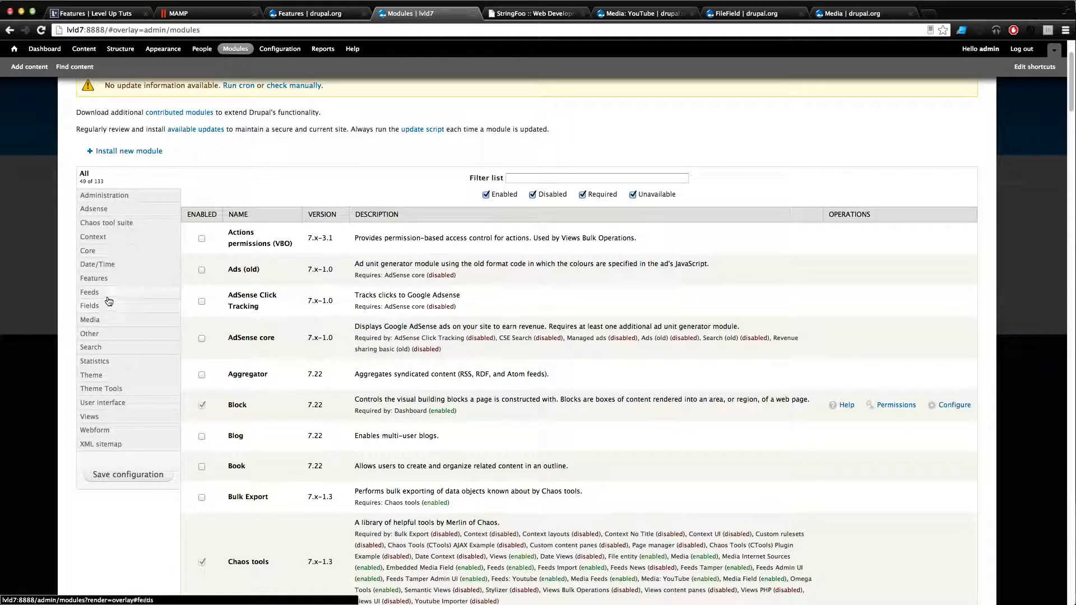
click(112, 279)
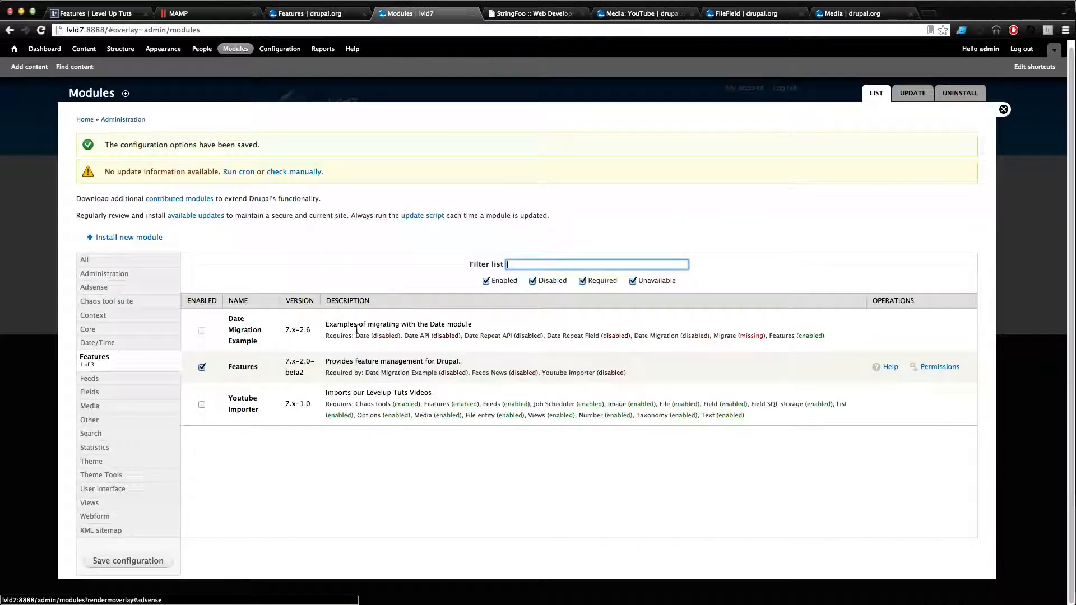
triple_click(239, 409)
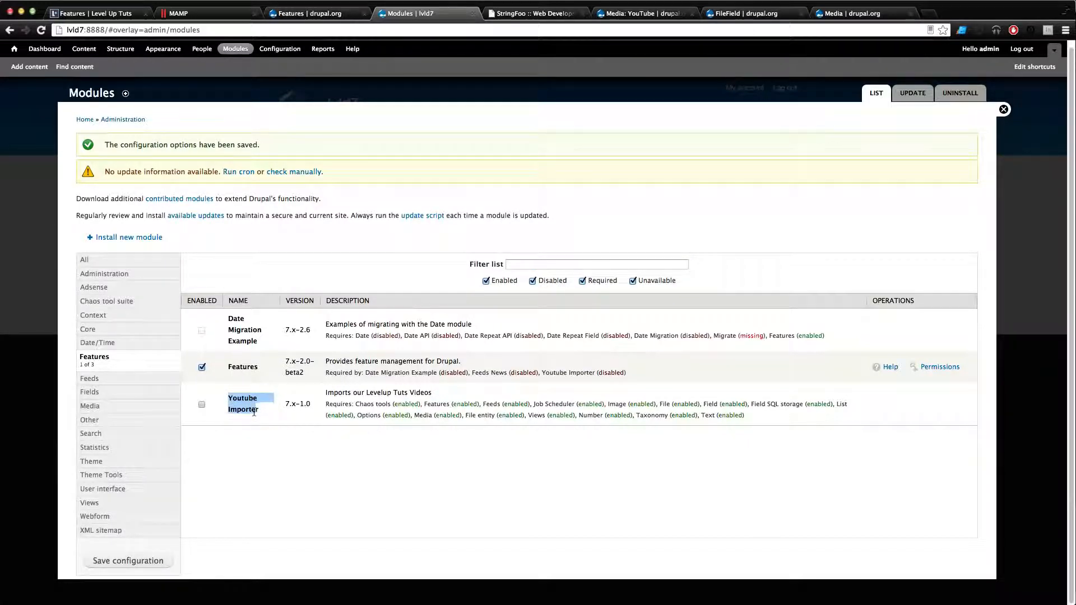
click(202, 405)
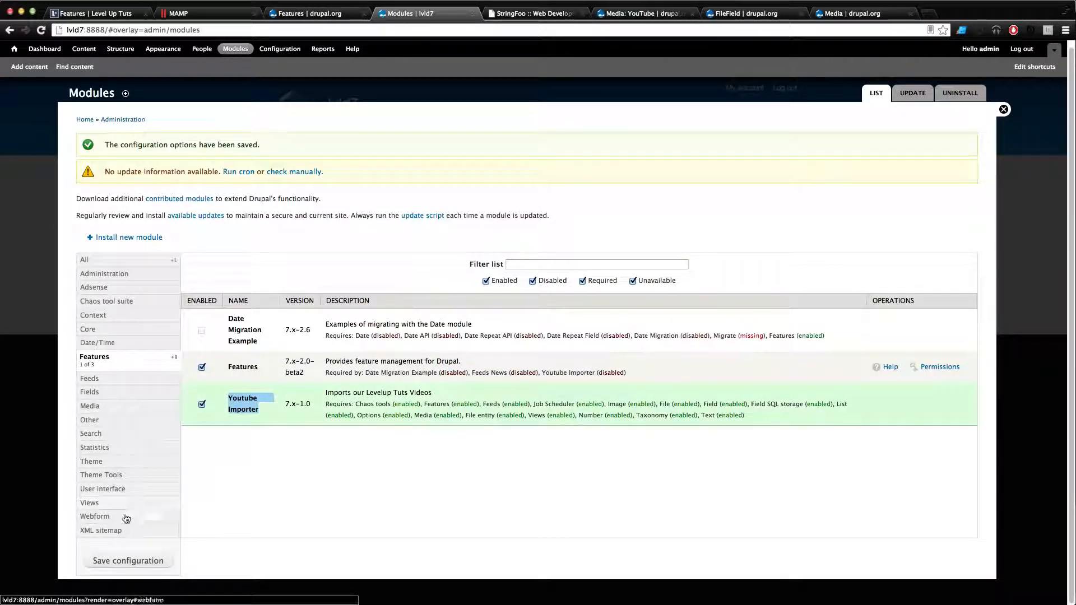
click(119, 561)
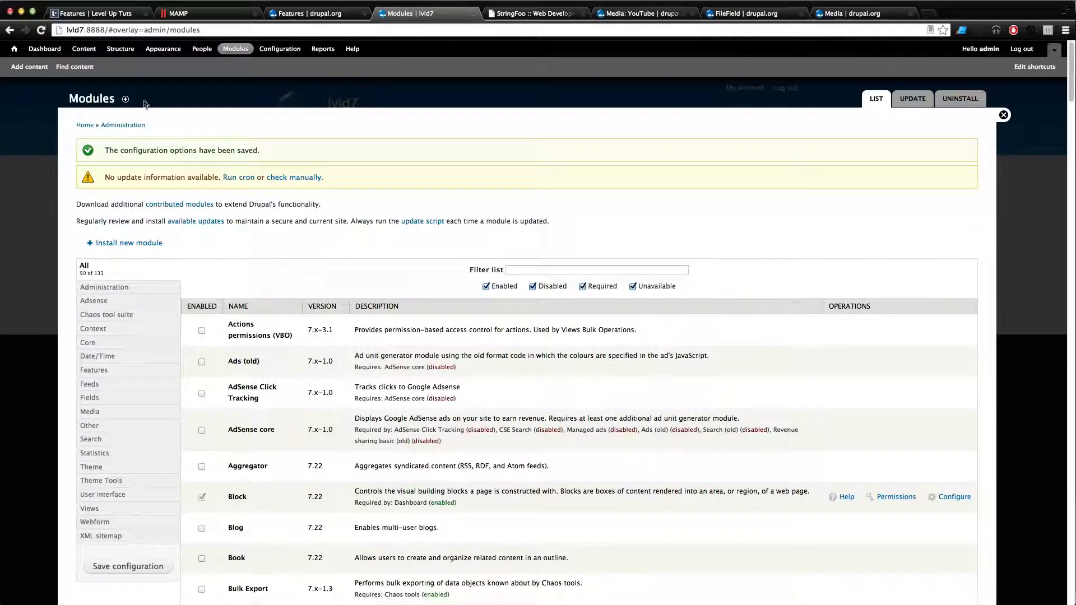
Step: Open lvld7's feeds importers list and check the Youtube Videos importer's entry
click(120, 49)
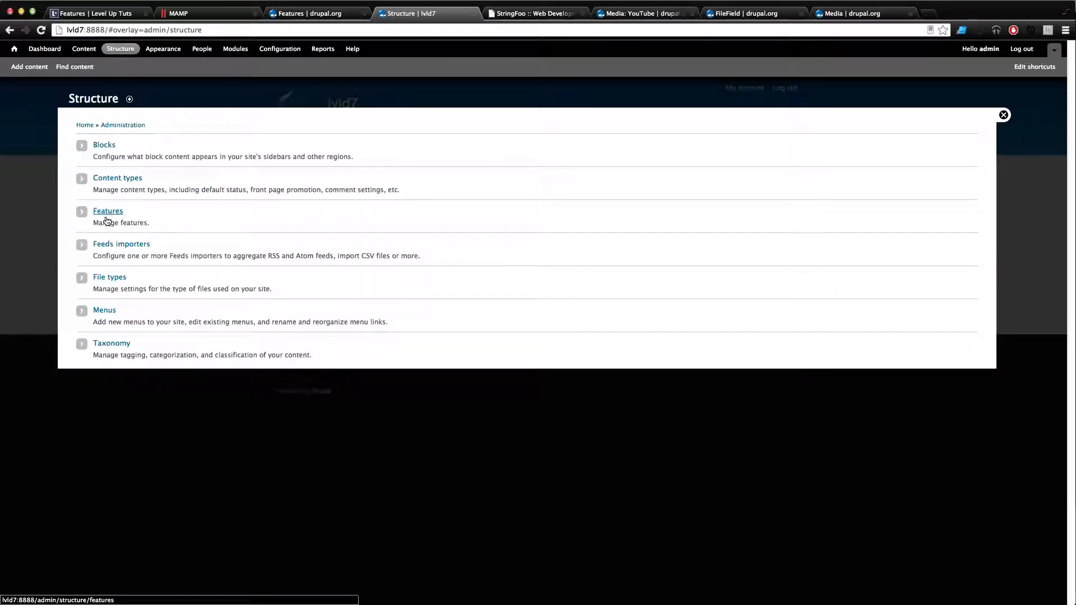
click(114, 246)
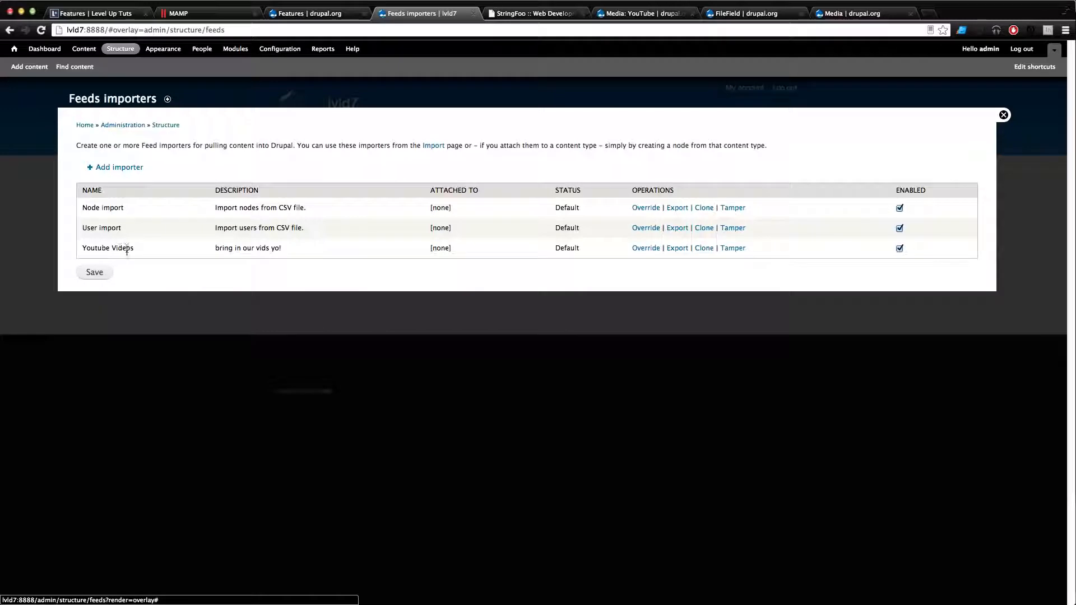
drag(130, 253, 215, 255)
drag(413, 257, 116, 262)
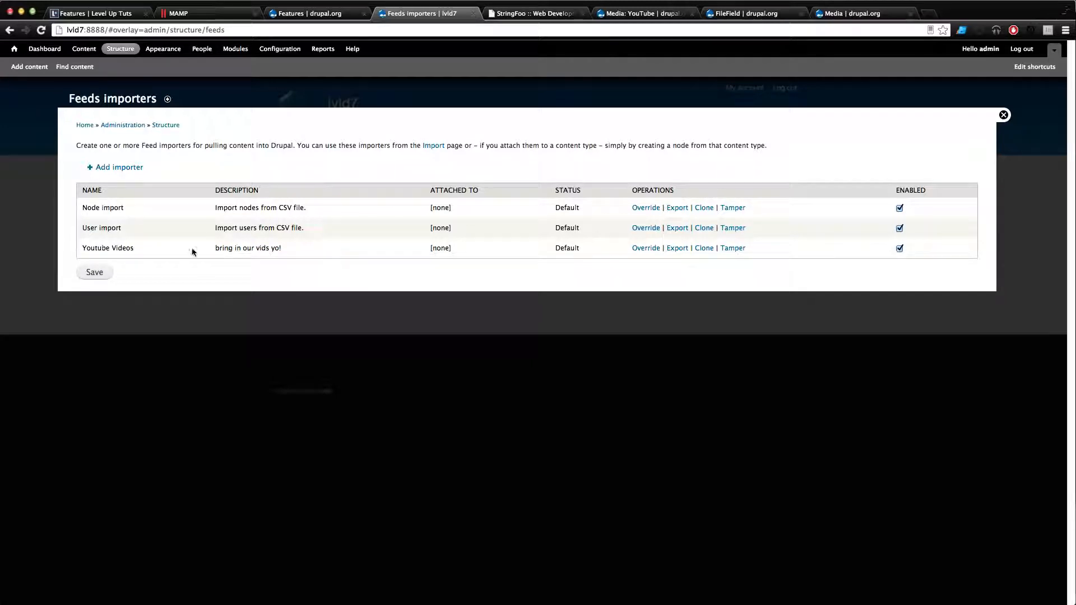
Step: Go to lvld7:8888/import/ and open the Youtube Videos import form, ready for a feed URL
drag(107, 31, 444, 39)
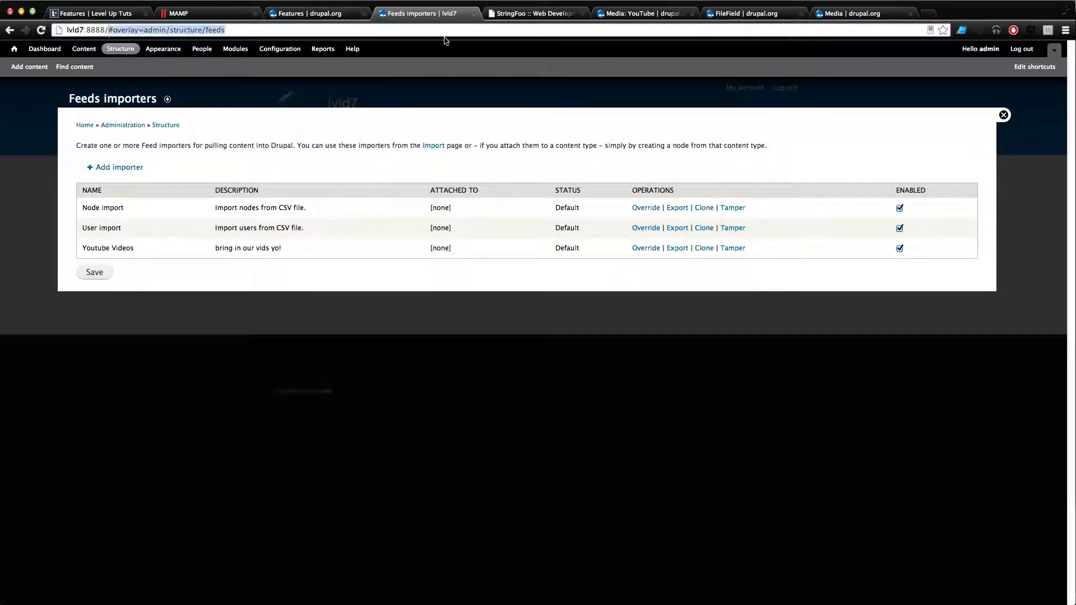
text(import/)
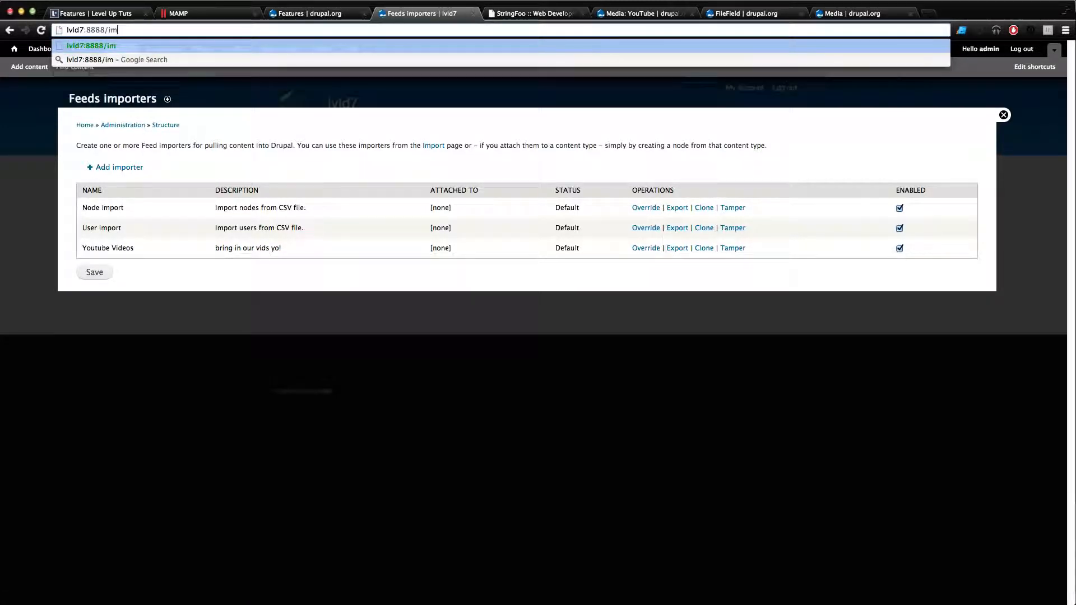
key(Return)
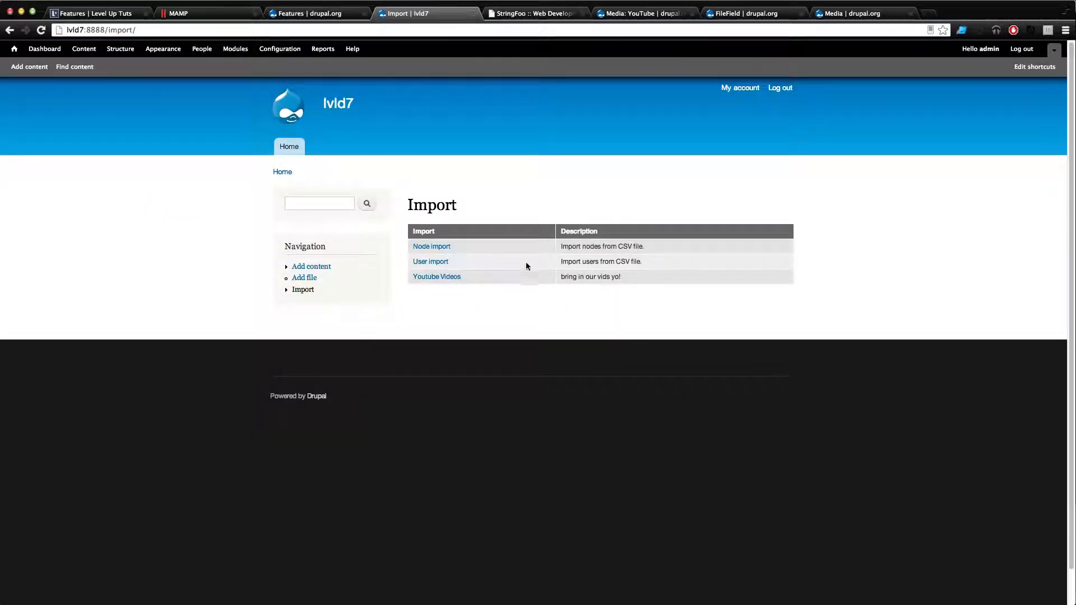
click(455, 278)
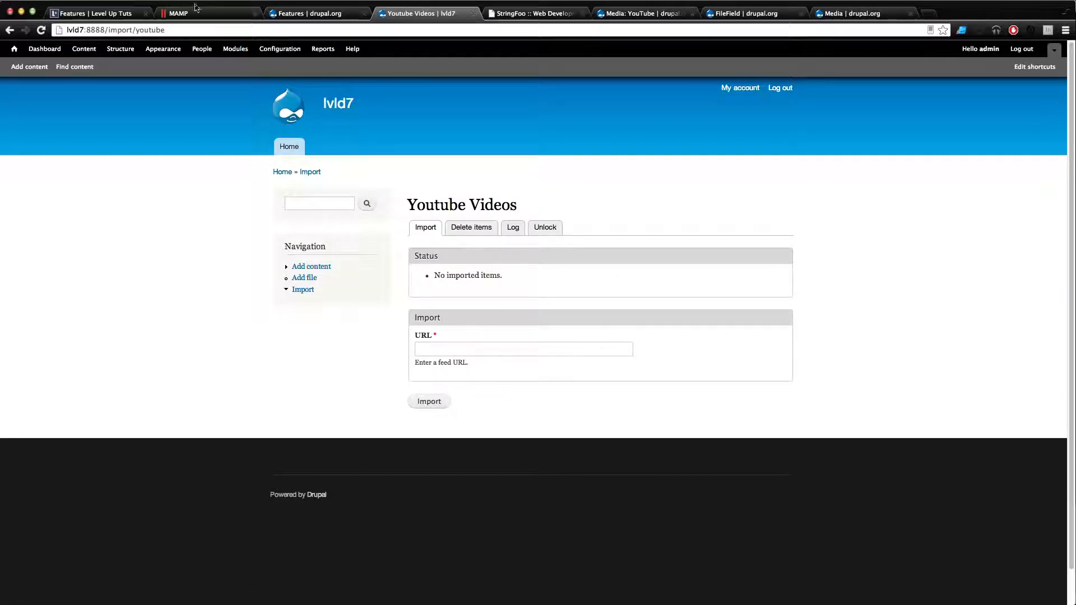
click(481, 349)
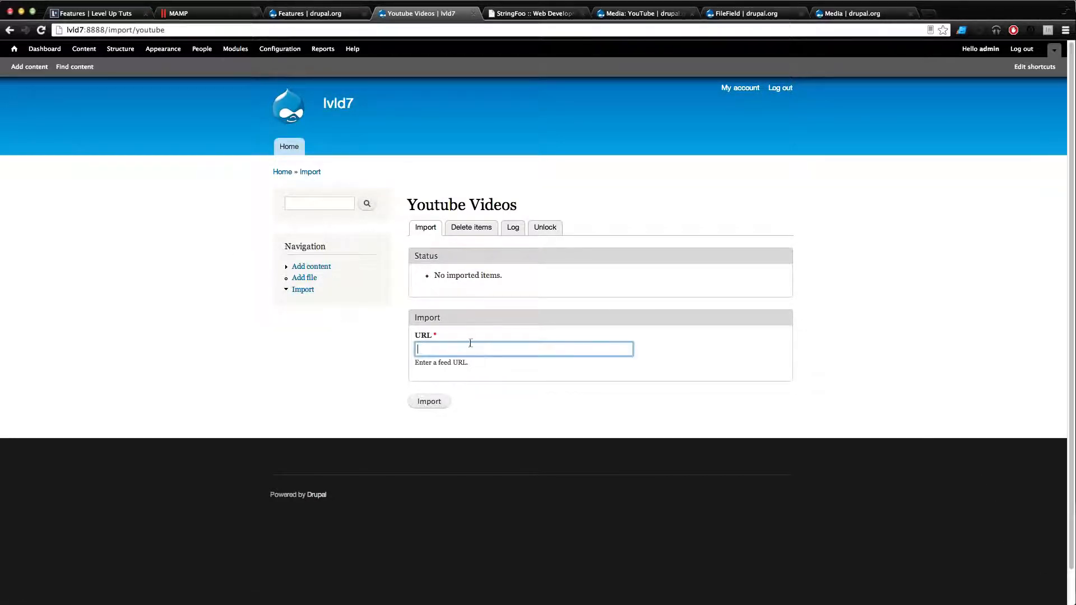
Step: Switch to the Level Up Tuts site, open leveluptuts.com/import/ and copy the feed URL from its Youtube Videos importer
click(70, 13)
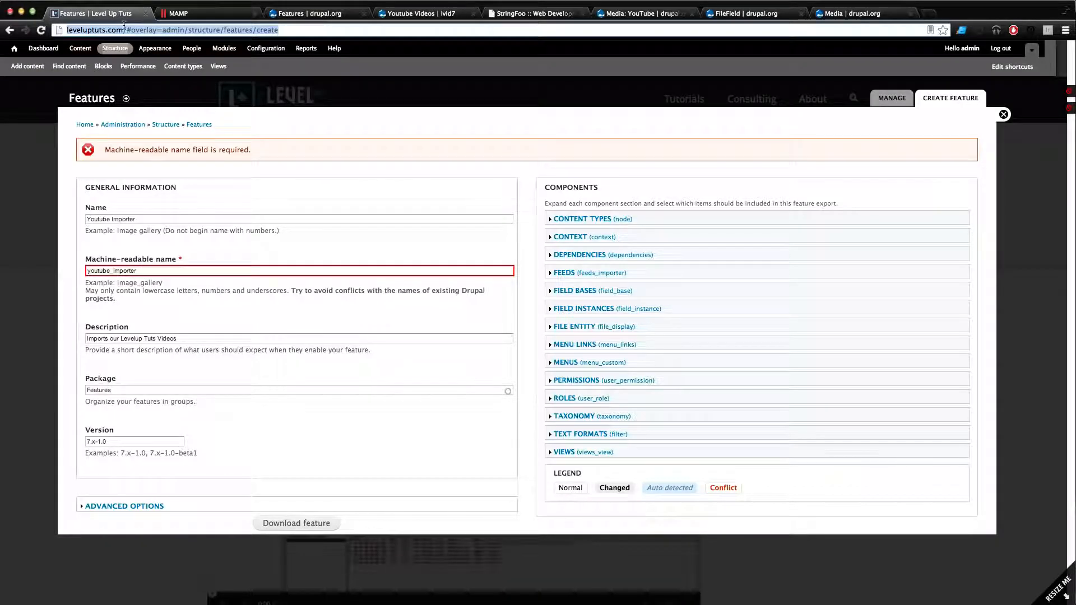
drag(127, 30, 462, 37)
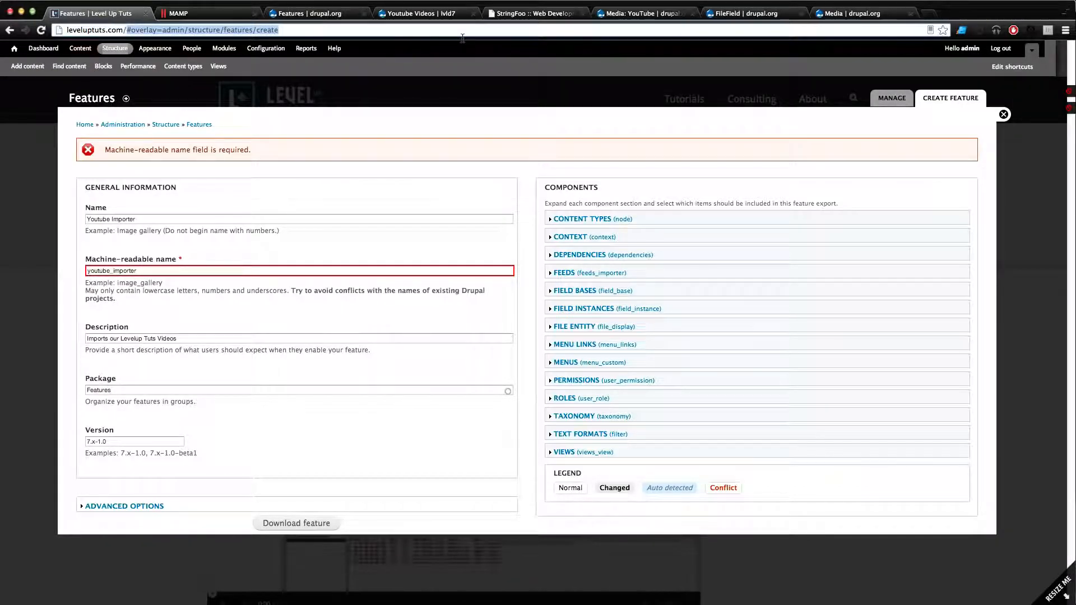
text(import/)
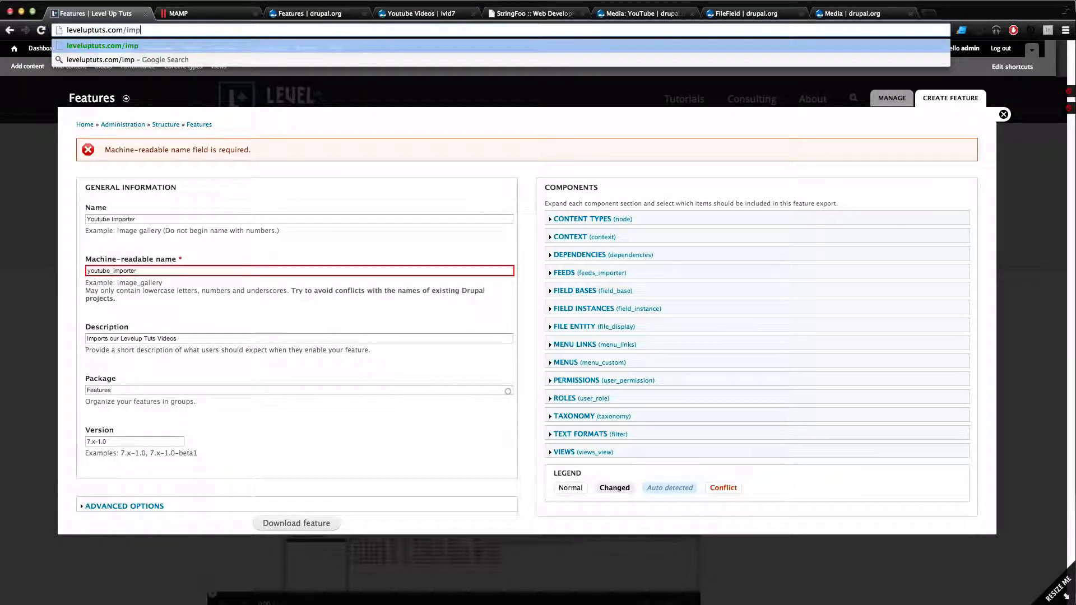
key(Return)
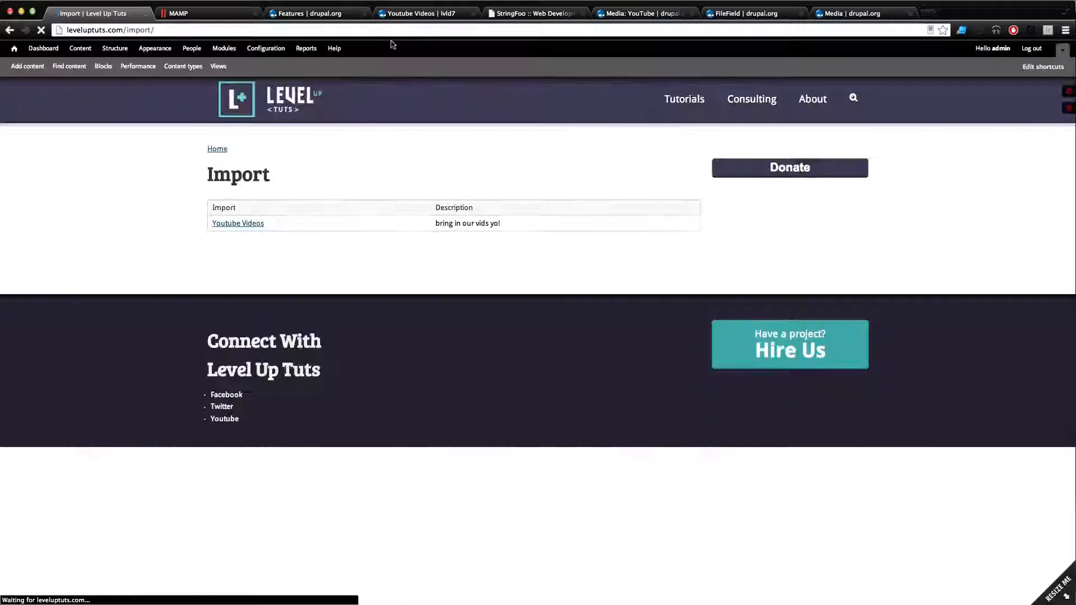
click(253, 225)
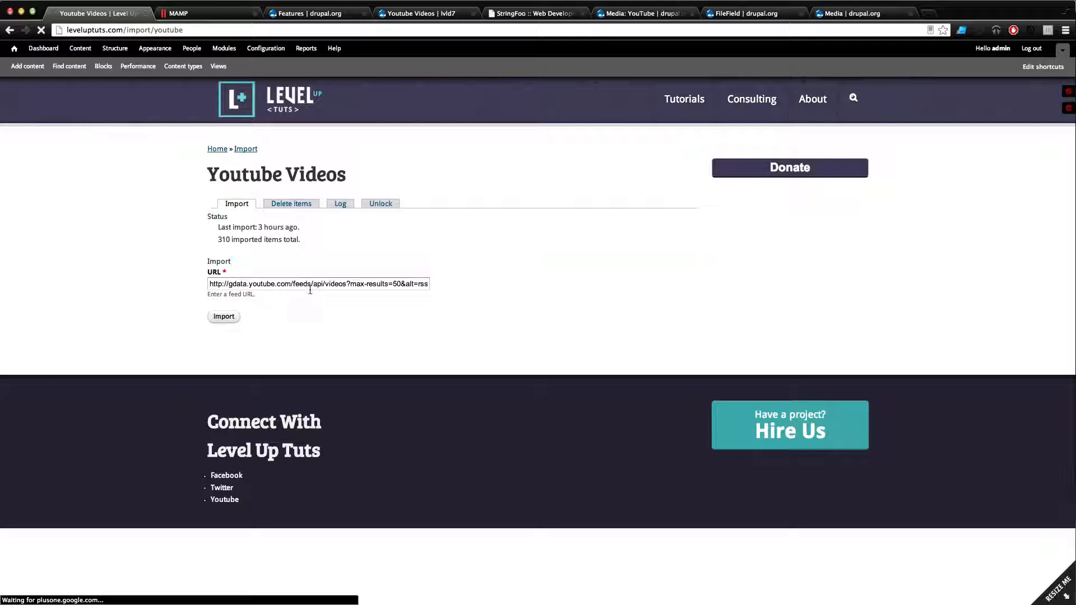
click(311, 284)
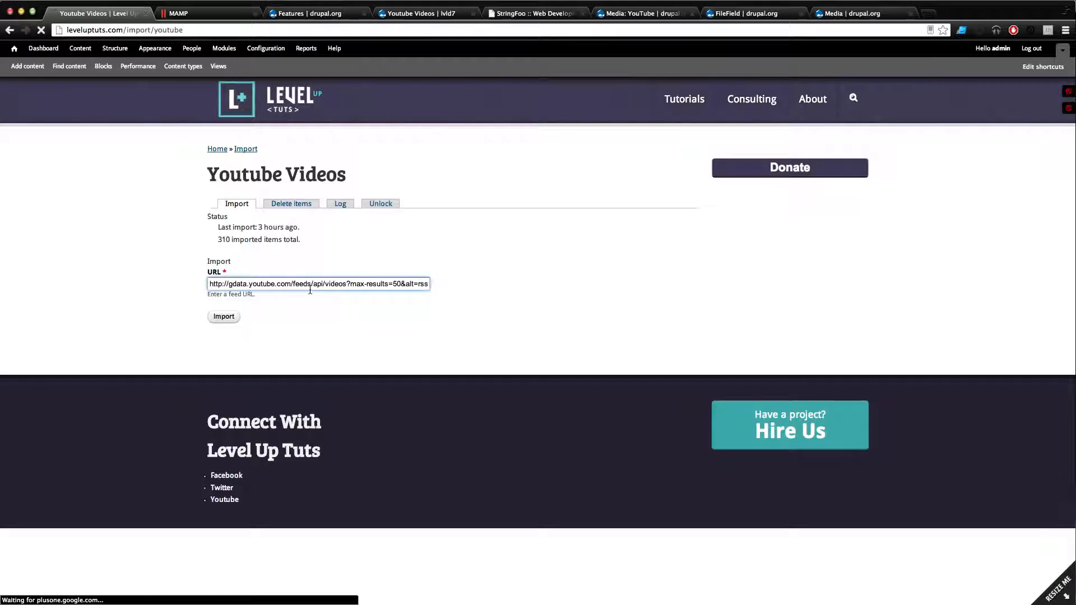
key(super+a)
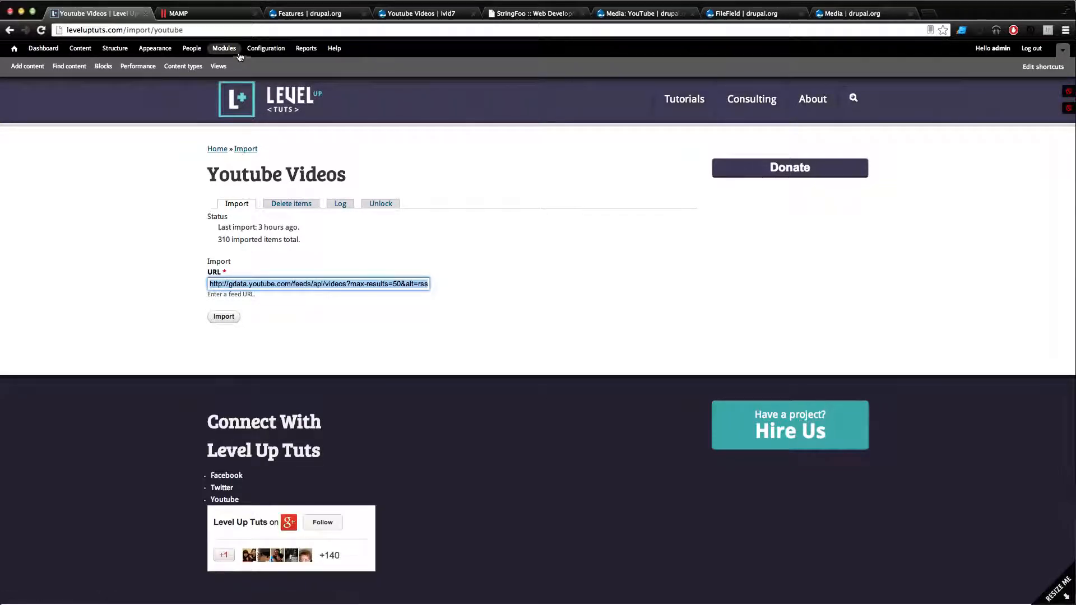
Step: Return to lvld7's Youtube Videos import form, paste the copied feed URL and run the import
click(309, 14)
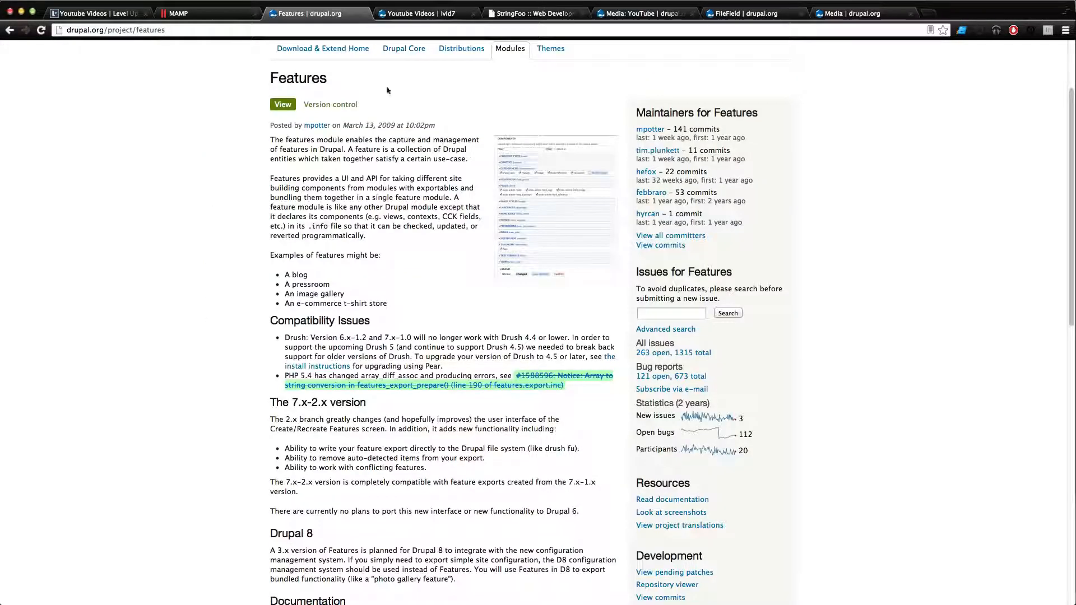
click(393, 14)
key(super+v)
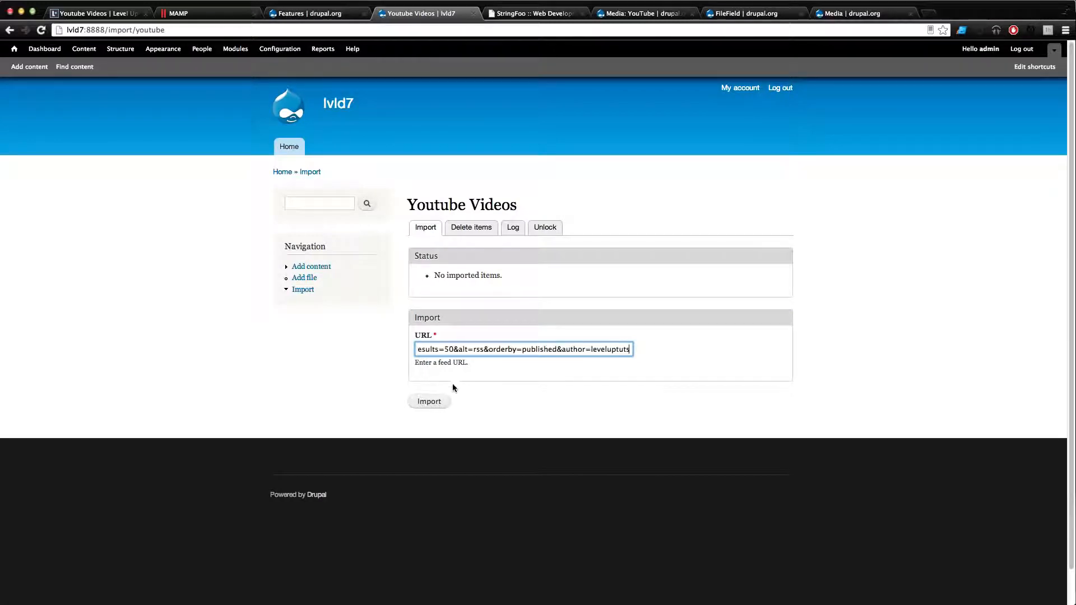
click(428, 401)
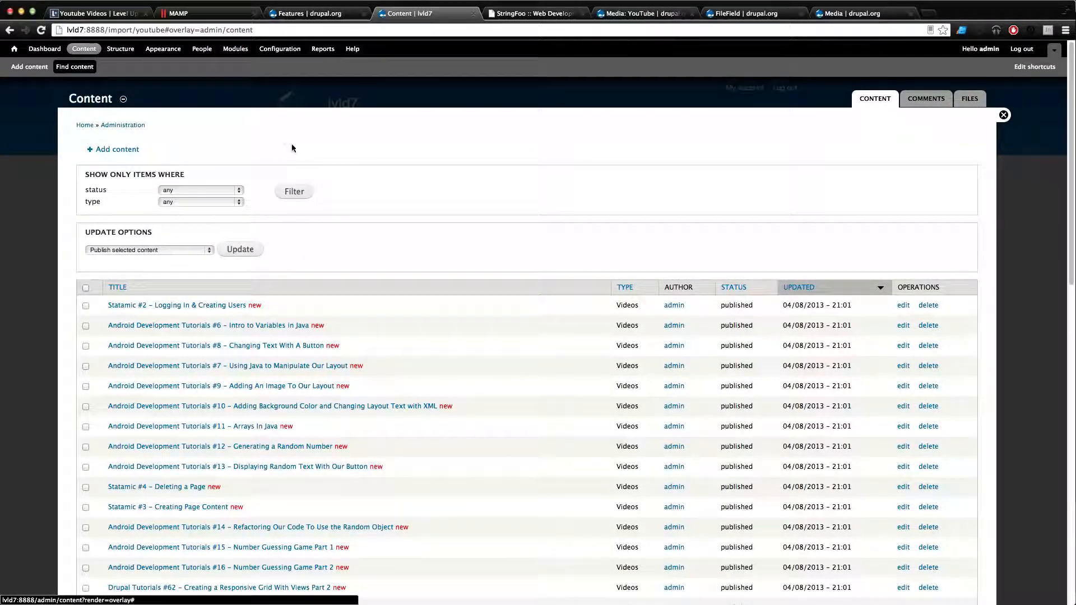
Step: Look through the imported videos in lvld7's content list and examine the page of Android Development Tutorials #6 - Intro to Variables in Java
scroll(292, 147, down, 3)
scroll(281, 168, down, 15)
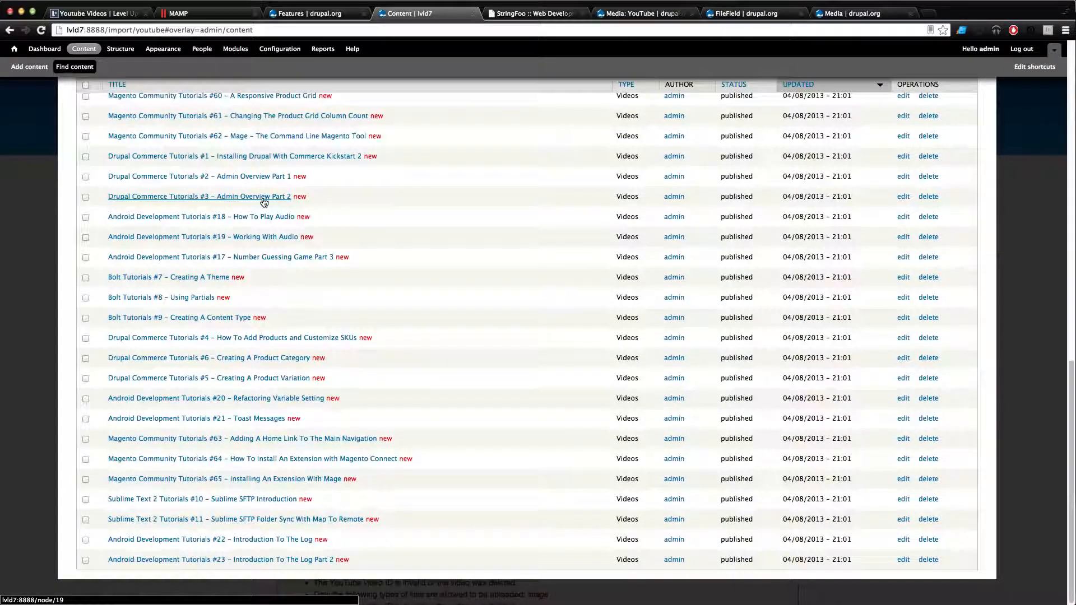
scroll(263, 204, up, 20)
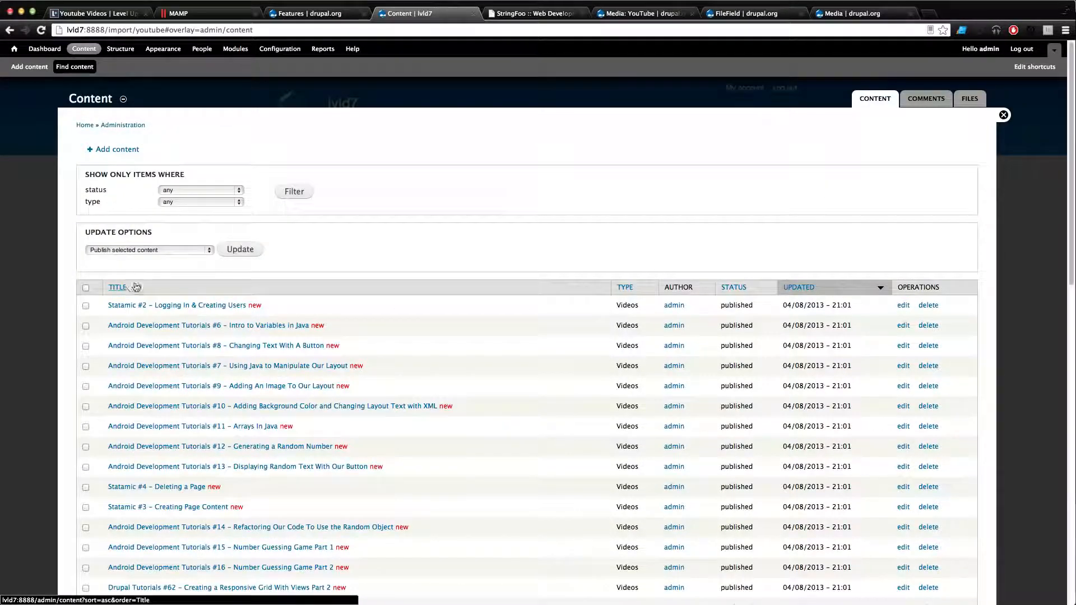
click(188, 326)
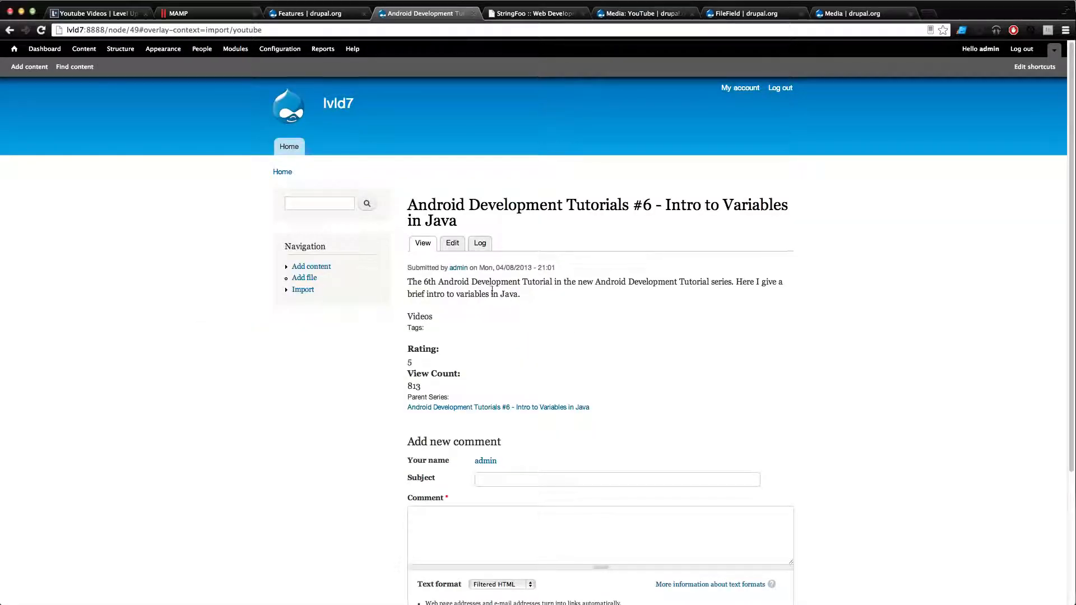
drag(482, 282, 563, 315)
click(562, 311)
scroll(596, 397, down, 5)
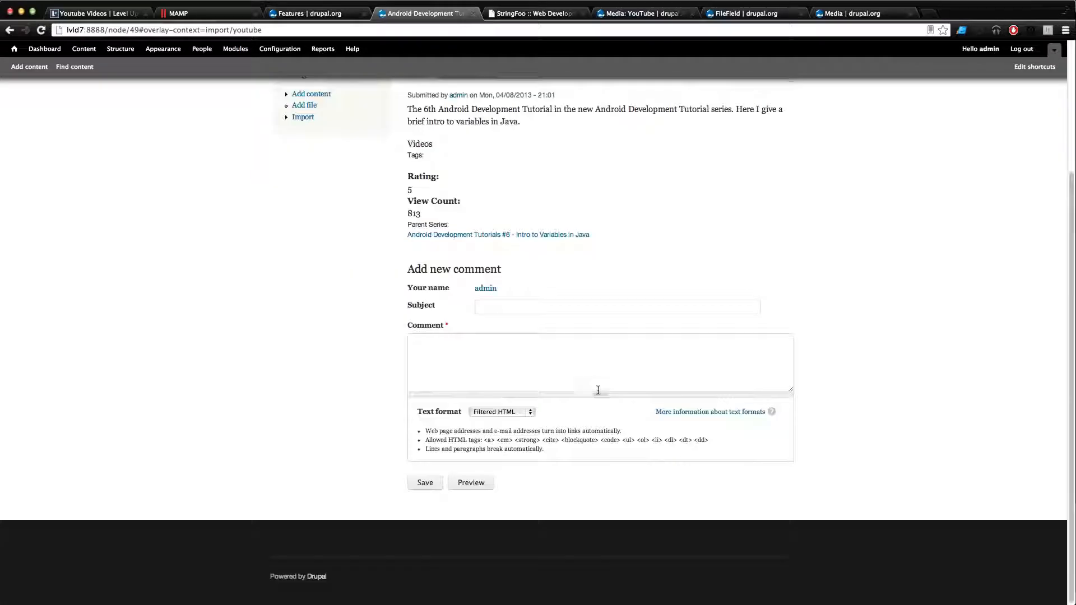
scroll(543, 309, up, 5)
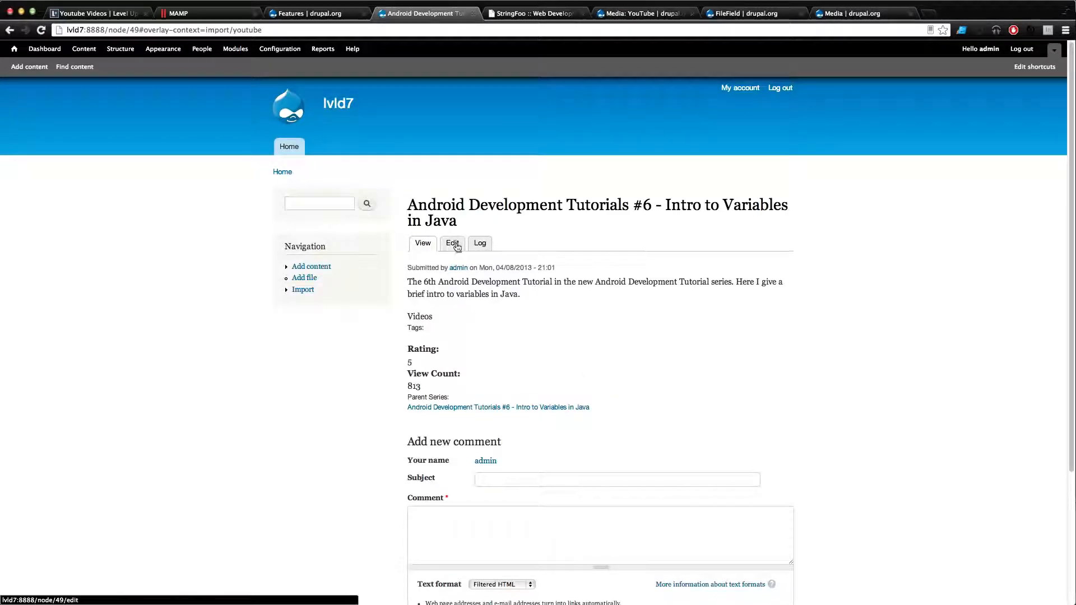
Step: Return to the content list, open Statamic #2 - Logging In & Creating Users for editing and examine its VideoURL, Series and Body fields
key(super+Left)
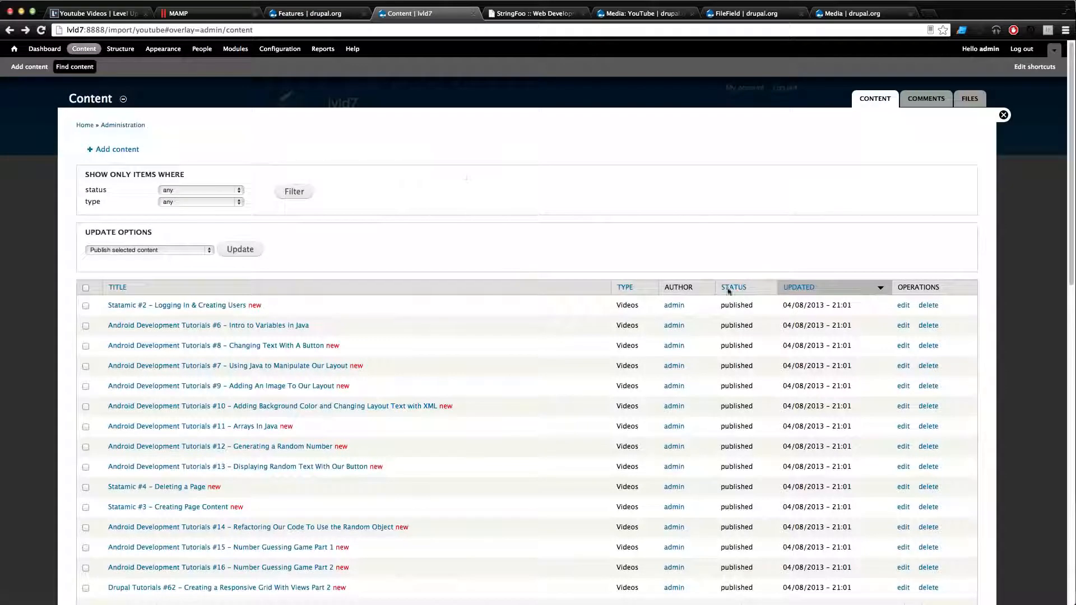
click(903, 307)
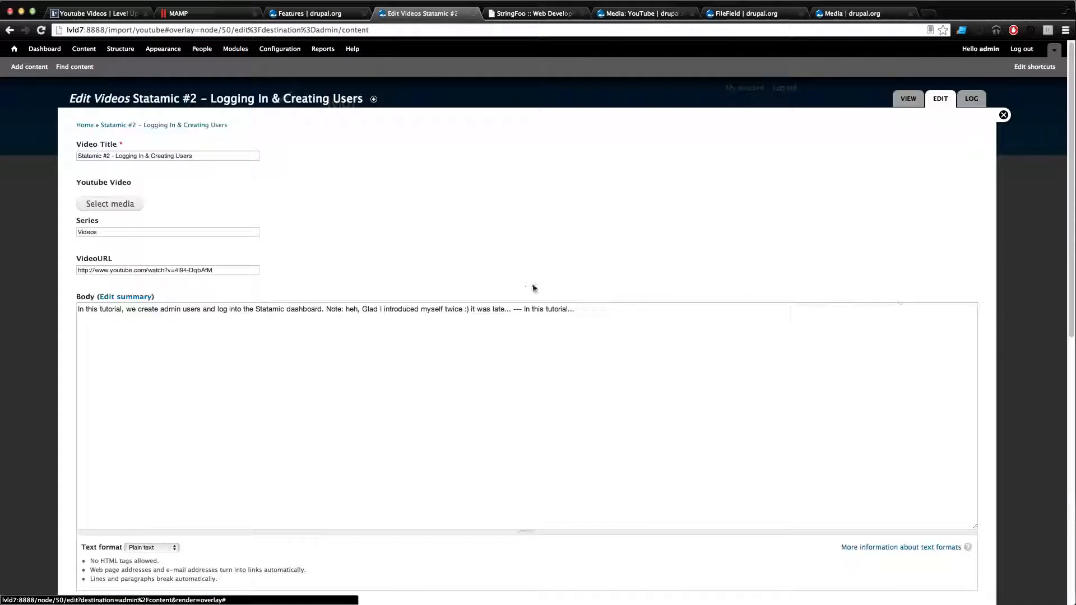
click(247, 269)
double_click(247, 269)
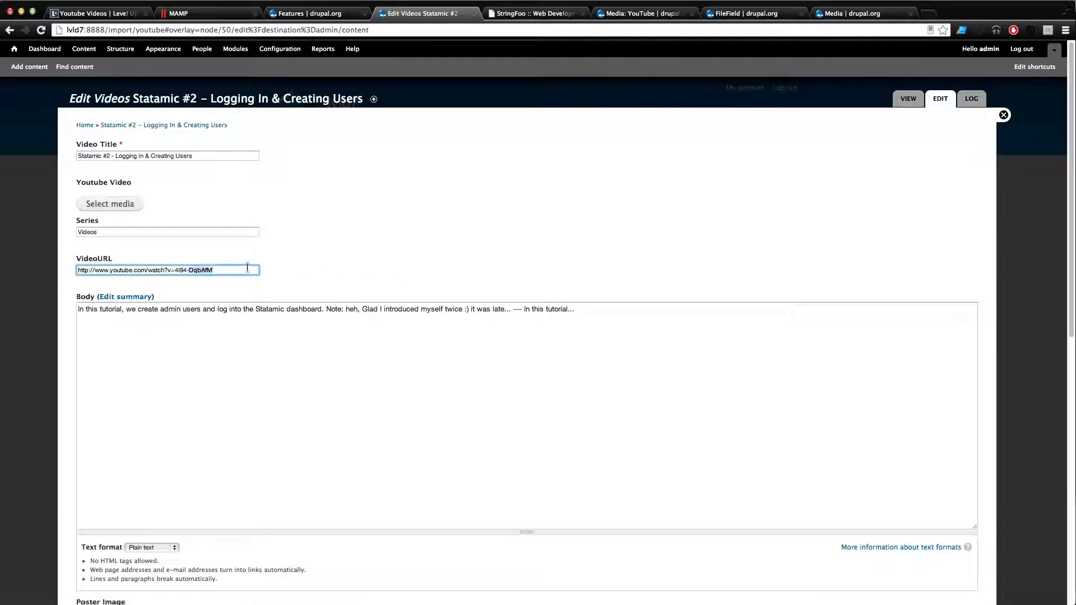
double_click(232, 234)
scroll(300, 335, down, 6)
scroll(300, 336, up, 6)
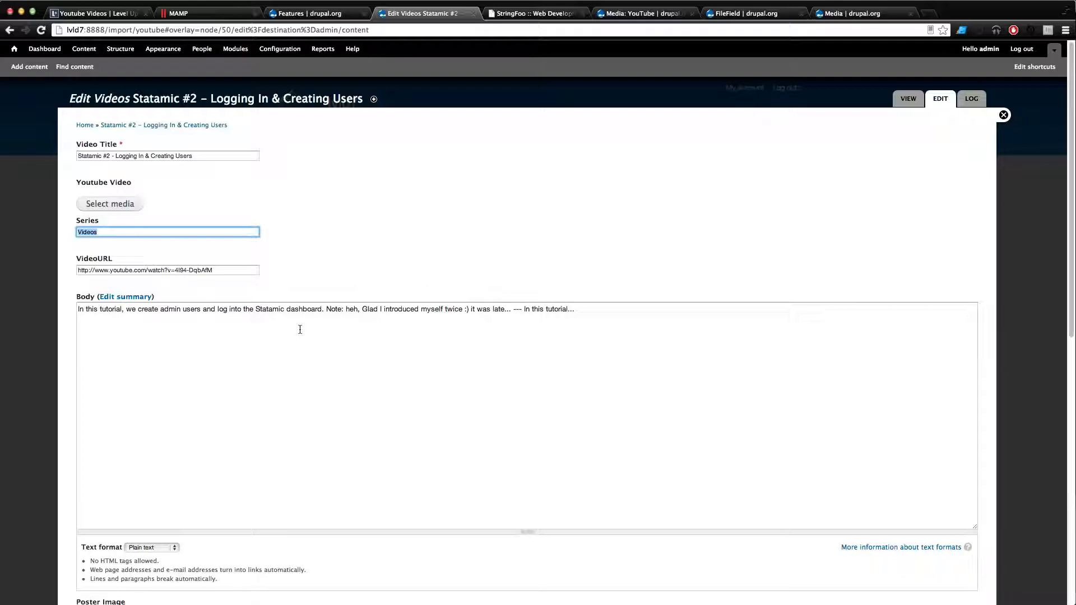
click(300, 330)
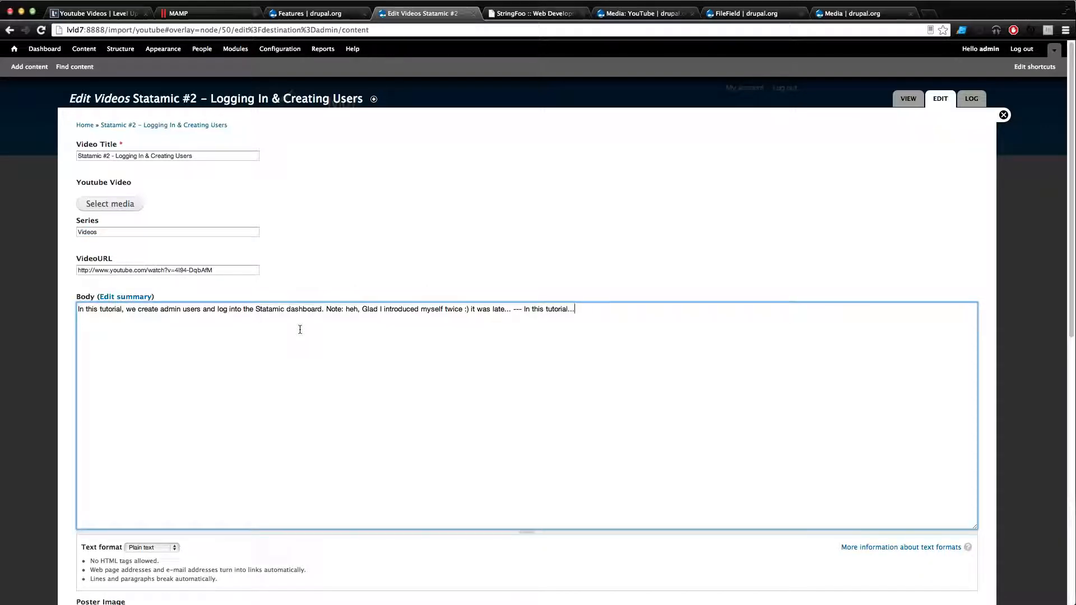